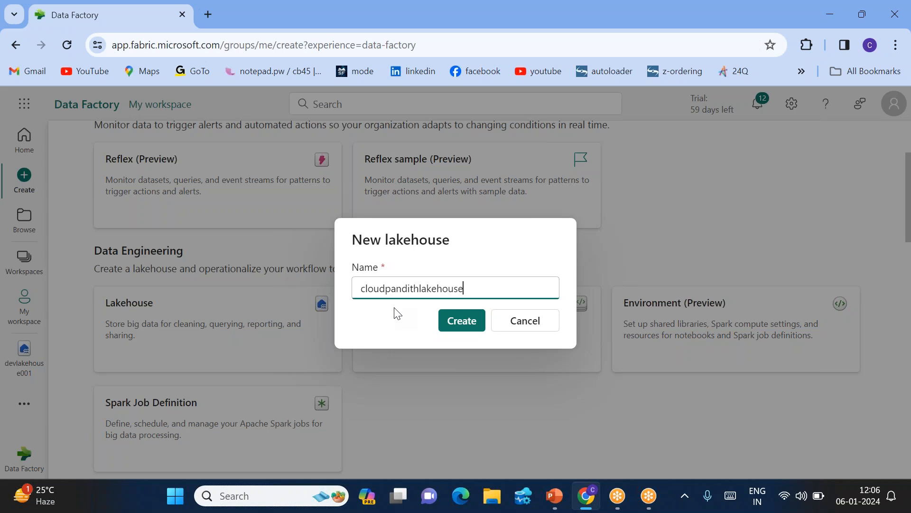
Create the lakehouse cloudpandithlakehouse001 and add a subfolder named input under its Files.
click(464, 321)
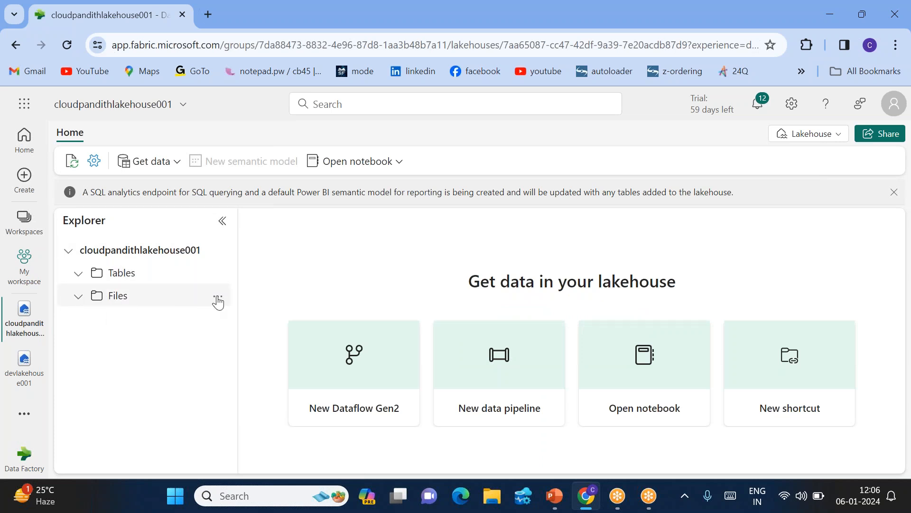
click(218, 301)
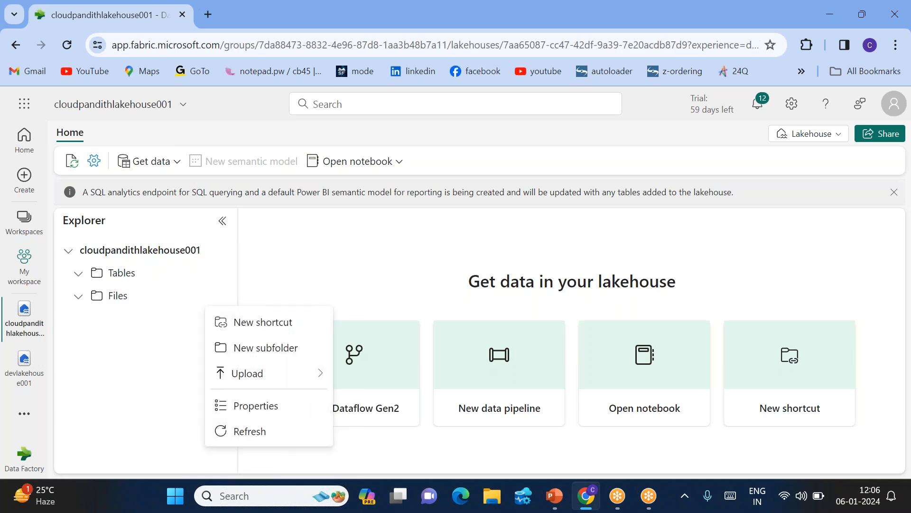
click(273, 352)
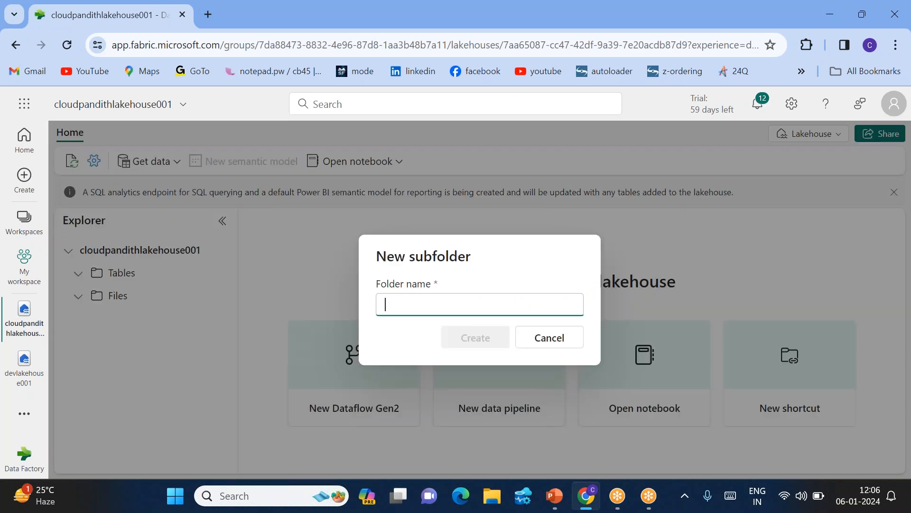
text(input)
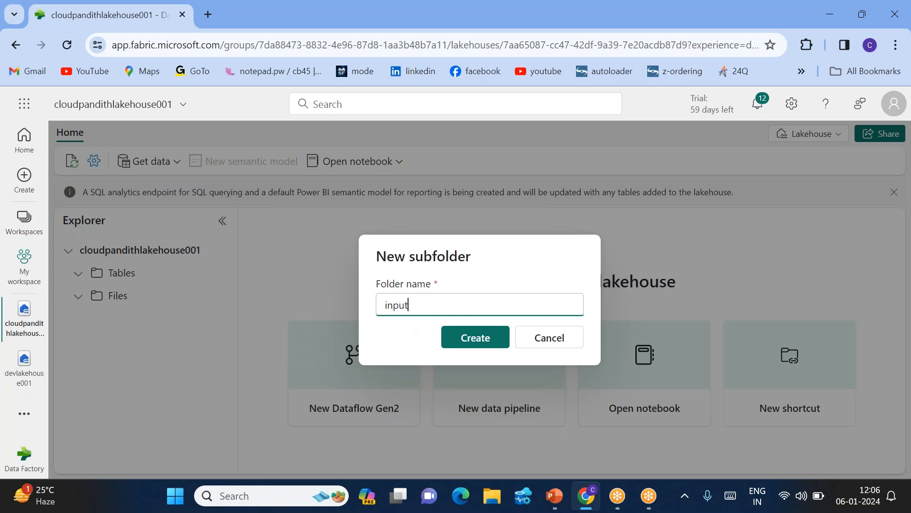
click(471, 338)
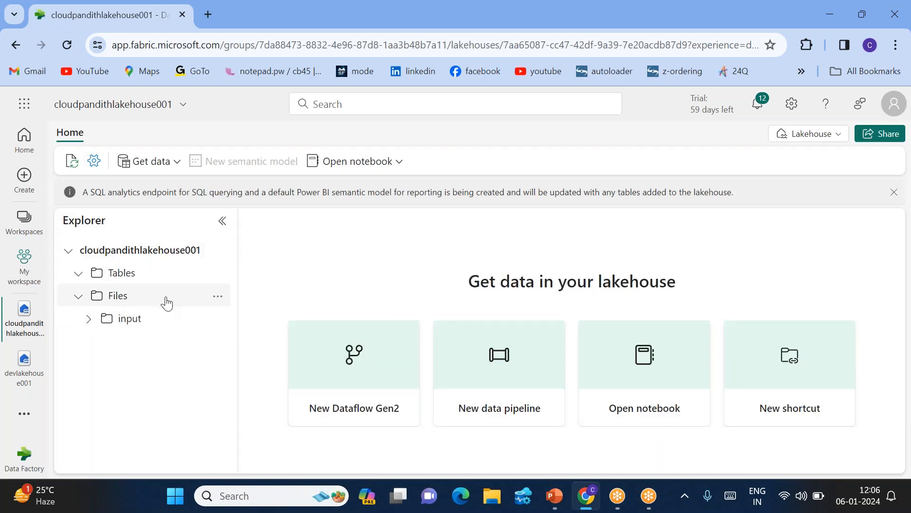
Add a second subfolder named output under the lakehouse's Files.
click(219, 299)
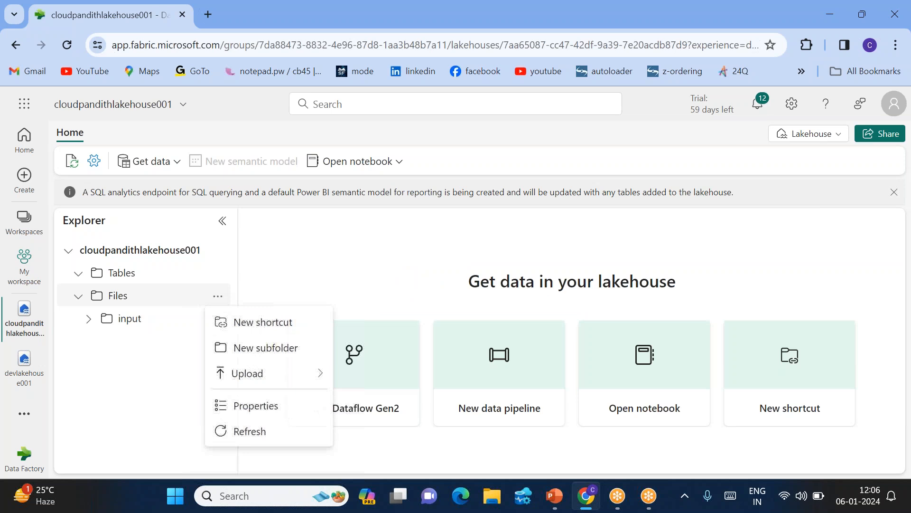
click(266, 349)
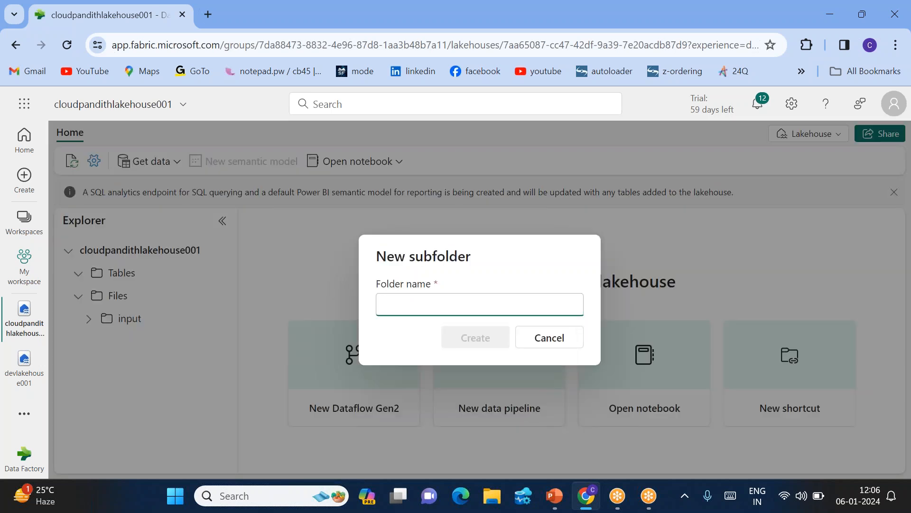
text(output)
click(446, 347)
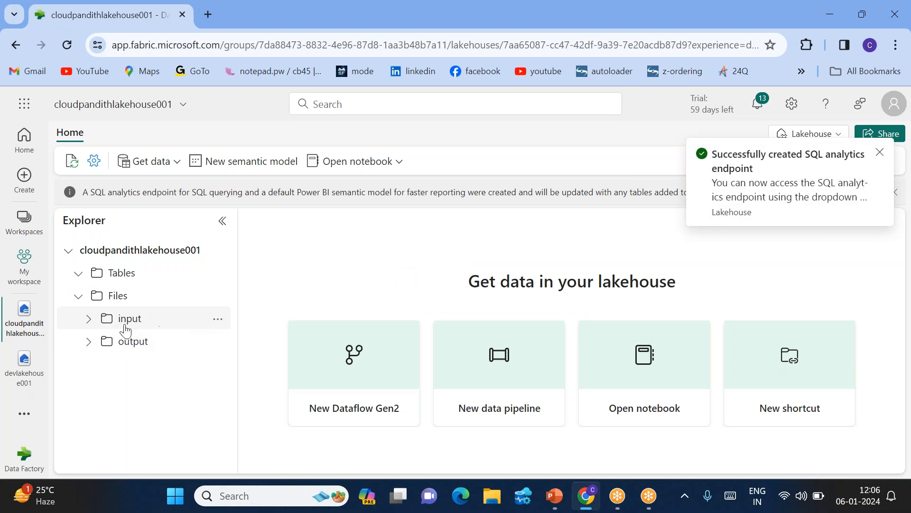
Upload credit.csv from the local cloudpandith-datasets set-comma folder into the lakehouse's input folder.
click(217, 322)
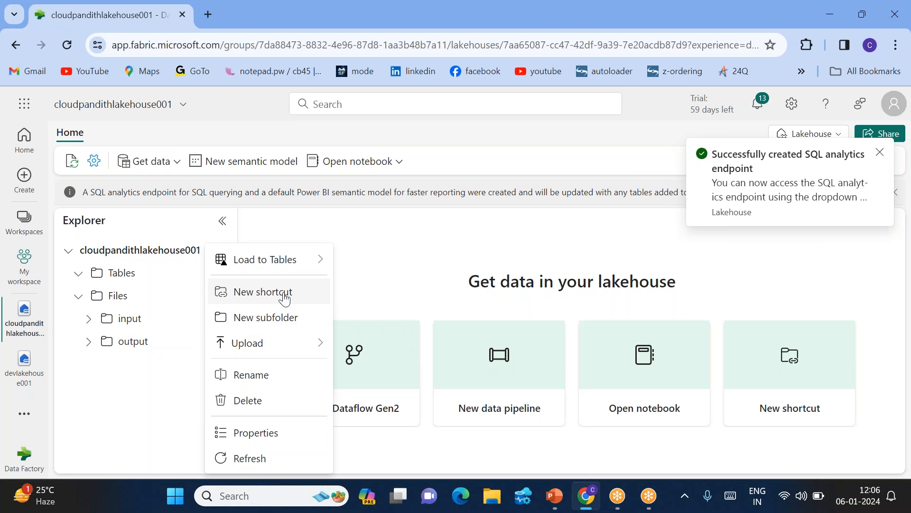
mouse_move(266, 346)
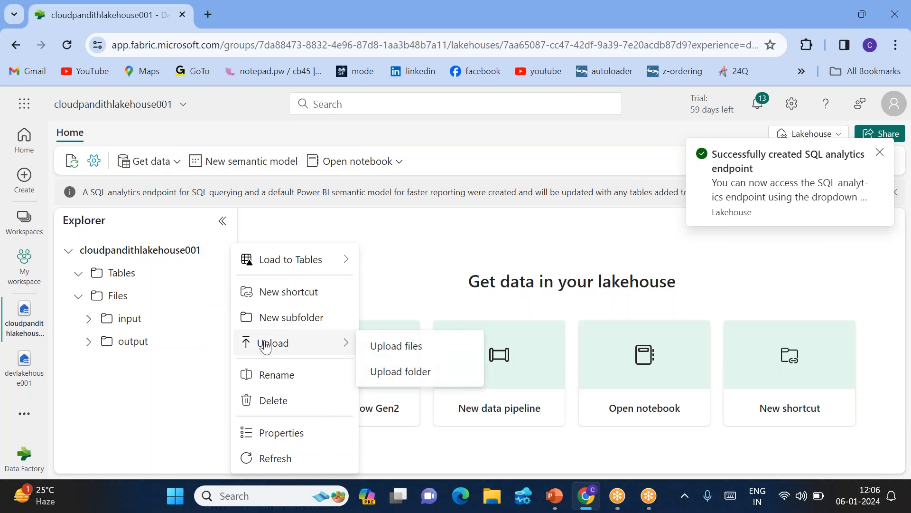
click(393, 346)
click(629, 195)
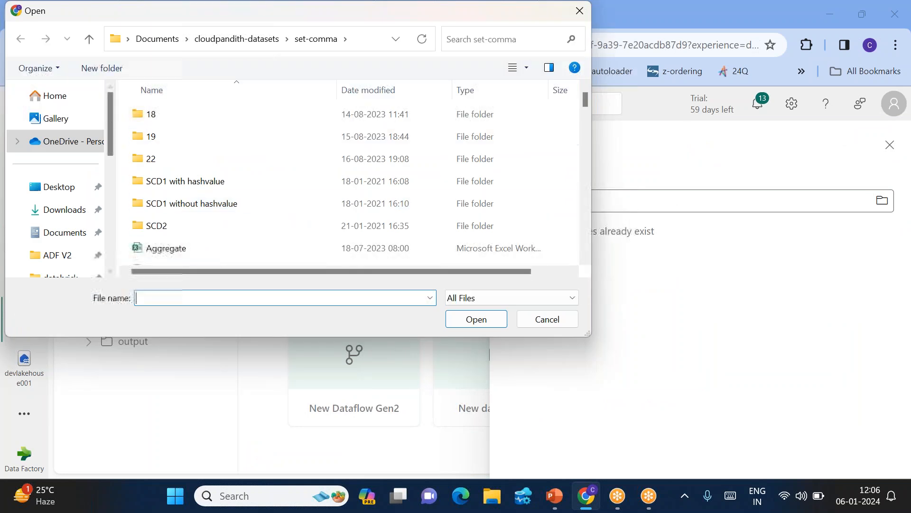
scroll(75, 273, down, 3)
click(69, 161)
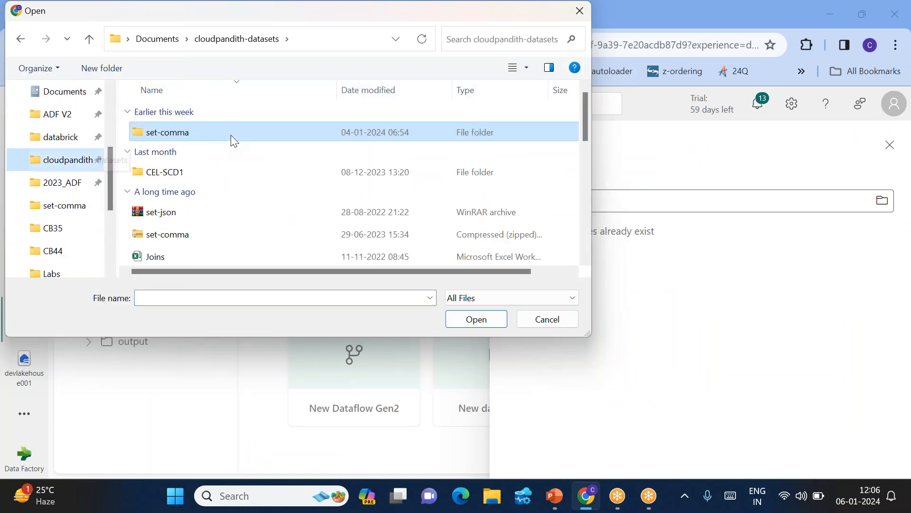
double_click(193, 133)
scroll(217, 224, down, 2)
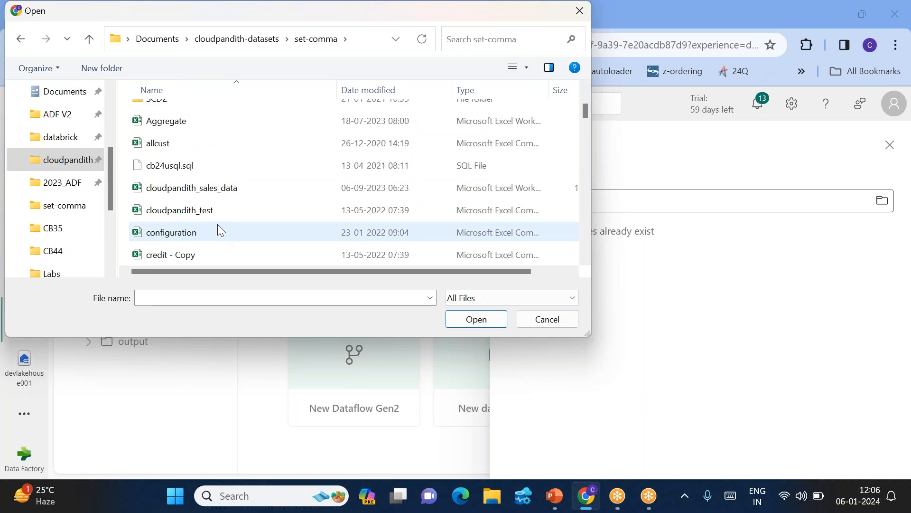
scroll(189, 228, down, 2)
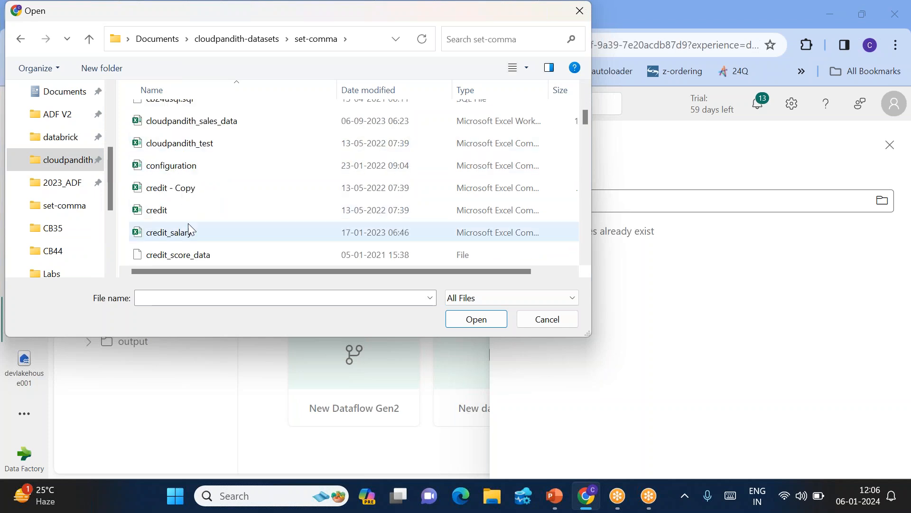
double_click(166, 213)
click(537, 266)
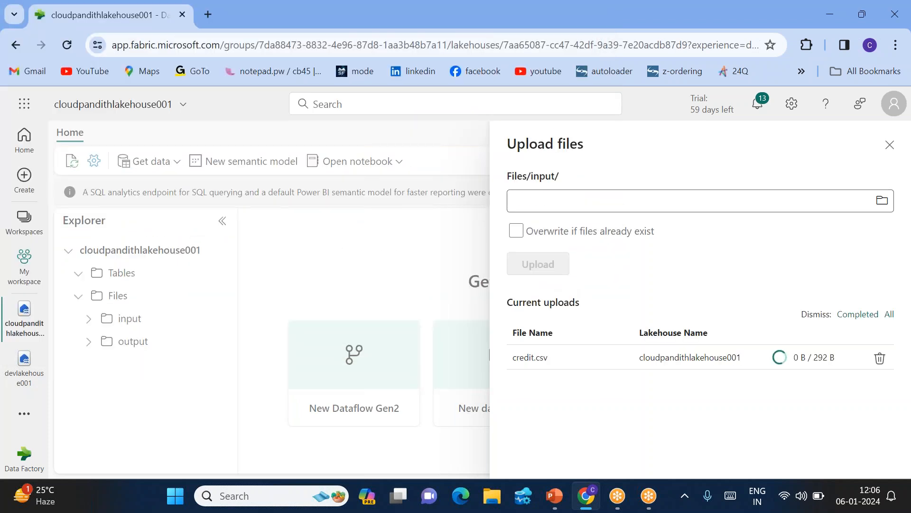
click(889, 146)
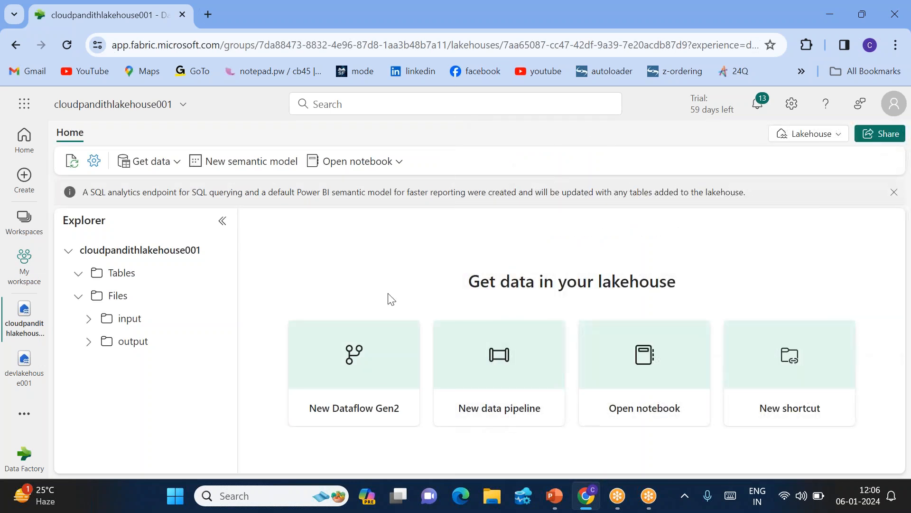
Preview the rows of credit.csv in the input folder and return to the folder's file list.
click(108, 319)
click(319, 295)
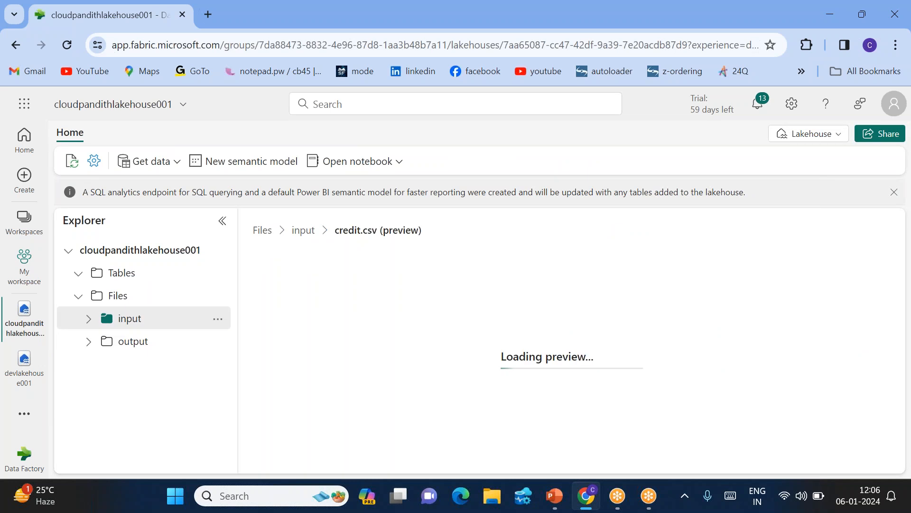
drag(314, 255, 416, 415)
click(417, 416)
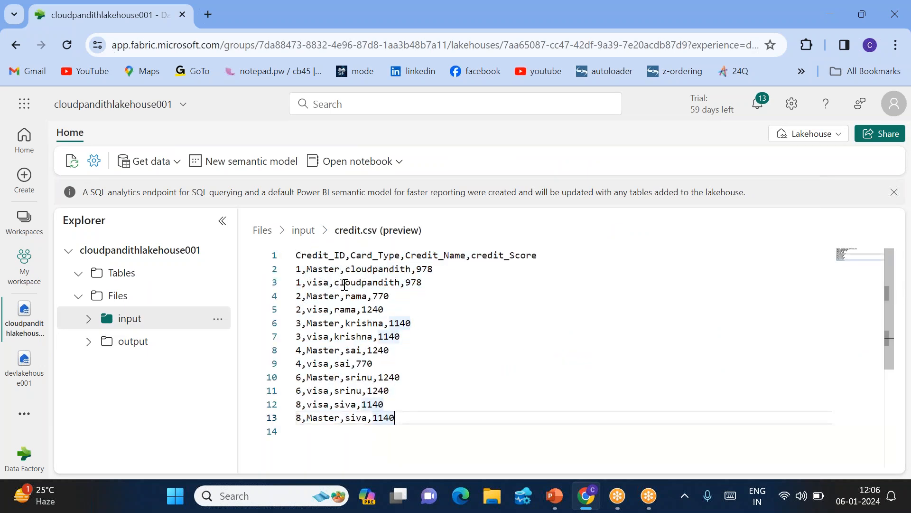
click(303, 230)
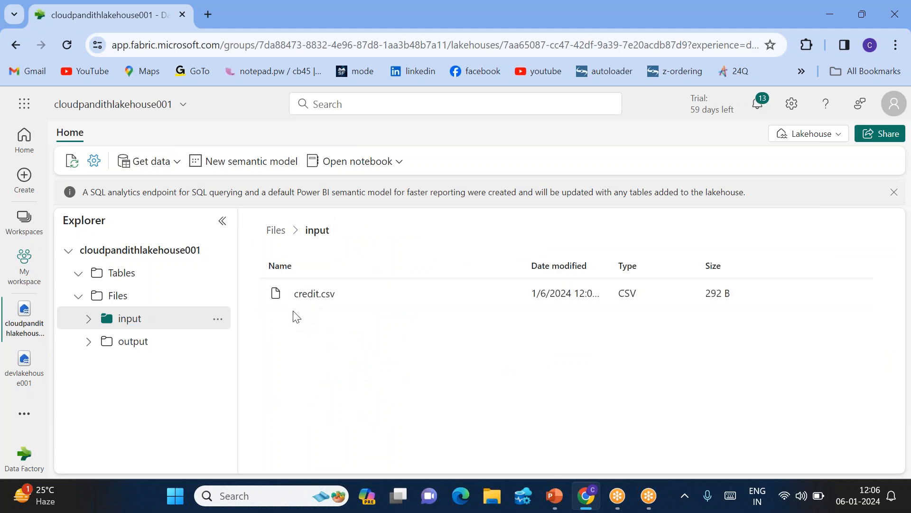
Check the contents of the lakehouse's output folder.
click(179, 346)
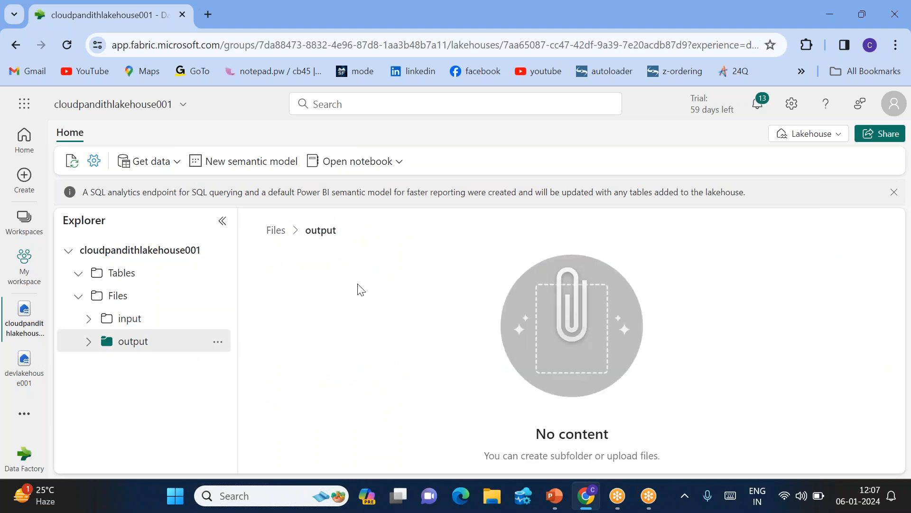
drag(545, 437, 623, 435)
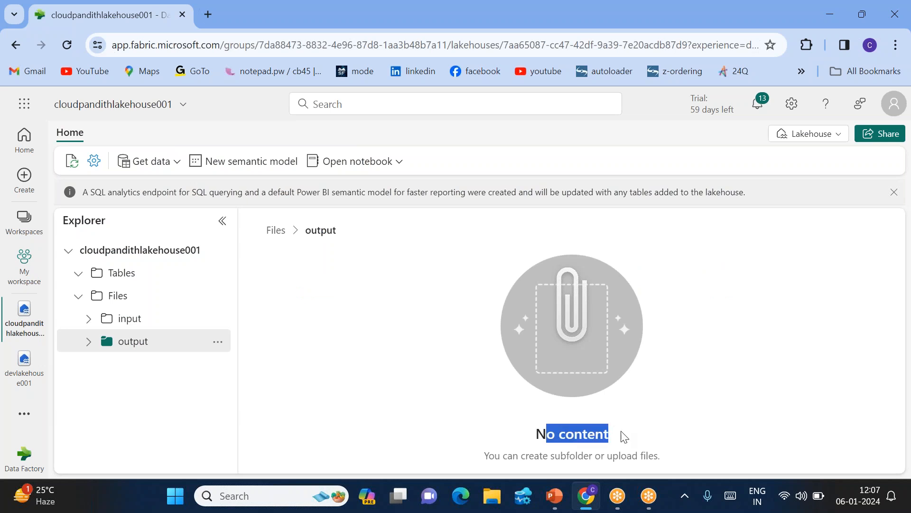
click(430, 380)
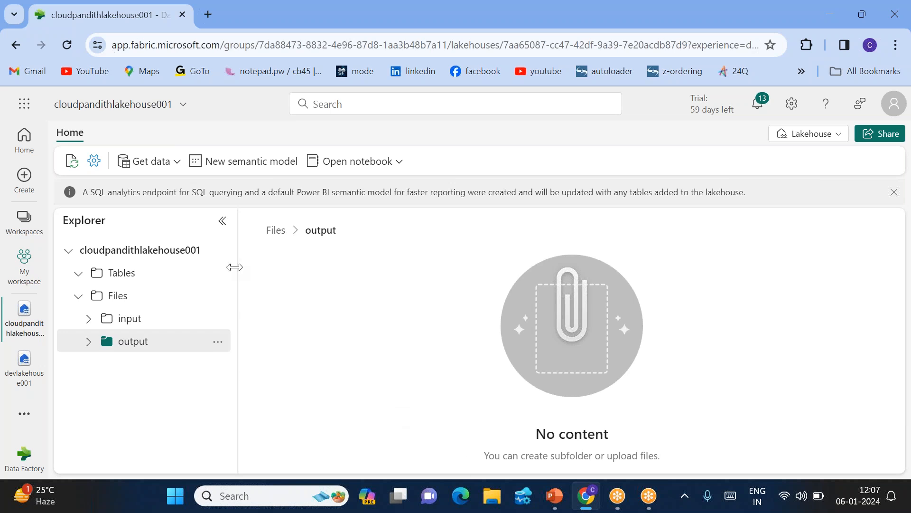
Create a new data pipeline named pl_DataIngestion_Lakehouse.
click(28, 189)
scroll(352, 361, down, 5)
scroll(413, 327, down, 1)
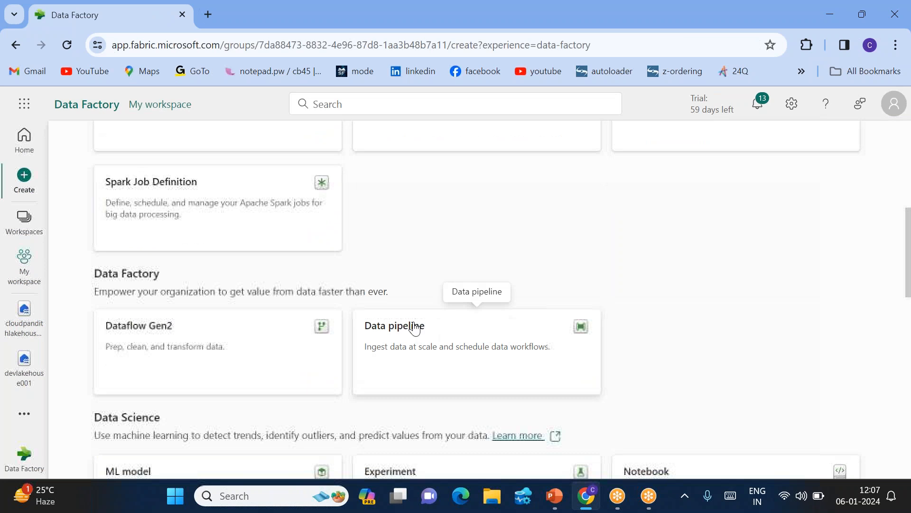
click(424, 356)
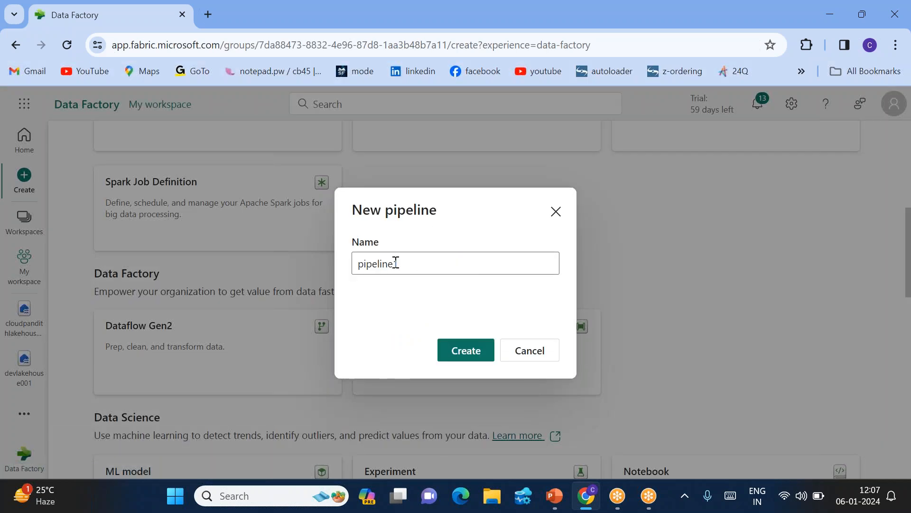
drag(409, 262, 353, 259)
text(pl_DataIngestion_Lakehouse)
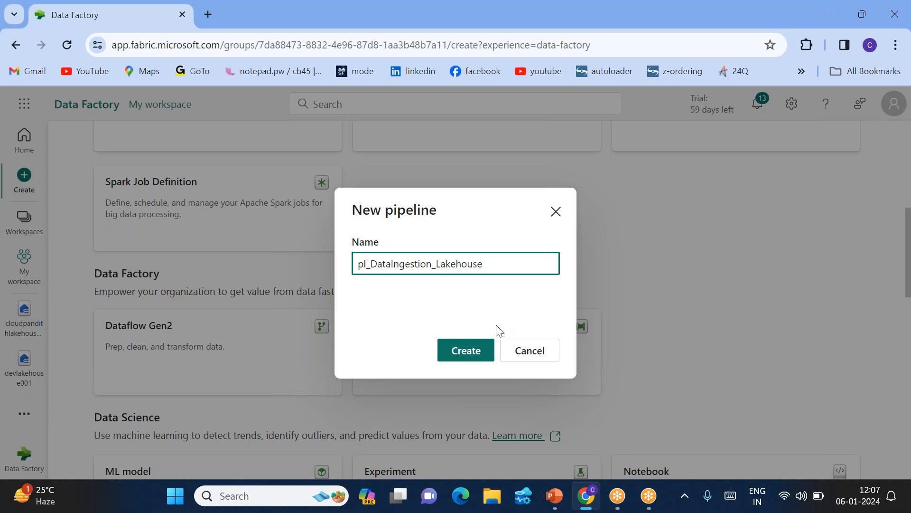
click(471, 353)
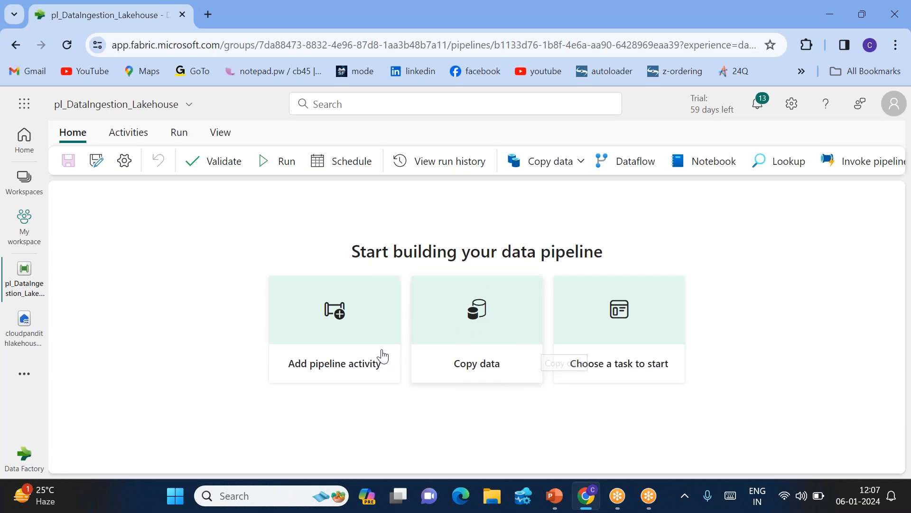
Add a Copy data activity to the pipeline, reposition it on the canvas and enlarge its settings area.
click(331, 349)
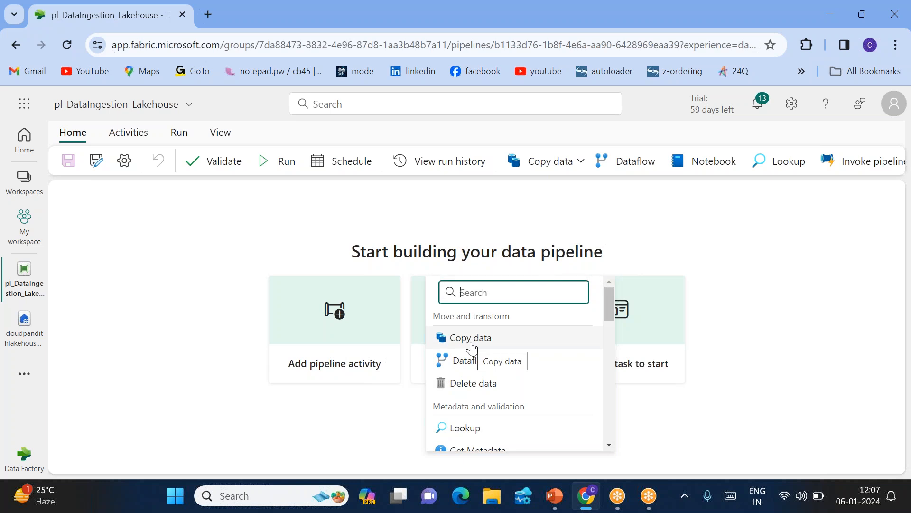
click(471, 345)
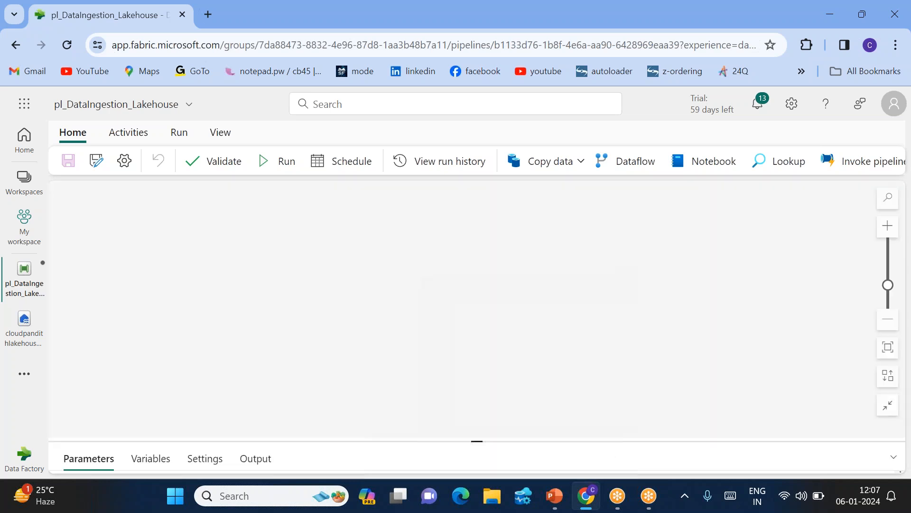
drag(169, 247, 393, 245)
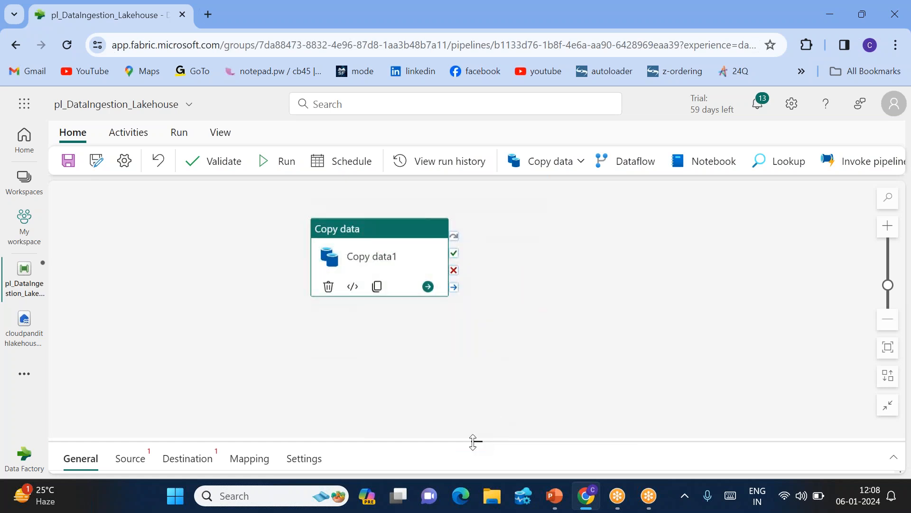
drag(473, 441, 476, 329)
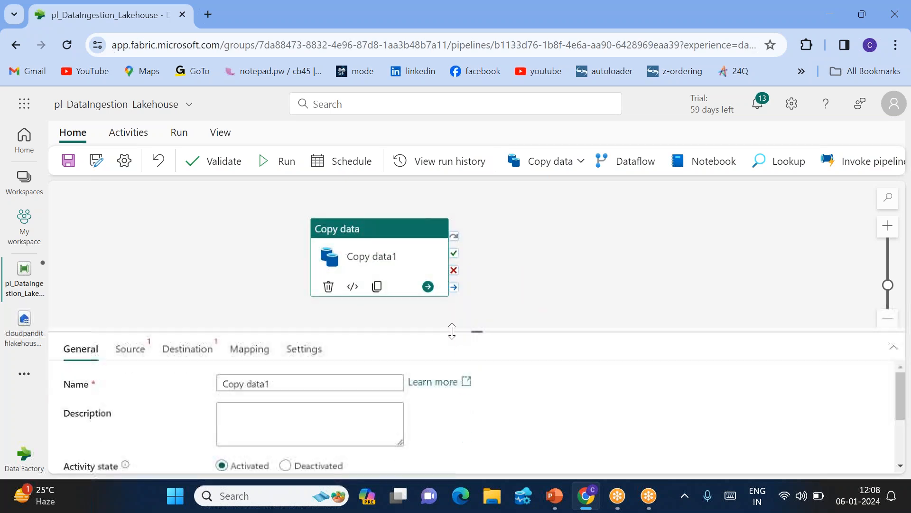
Set the copy activity's source to the Workspace data store, using the lakehouse cloudpandithlakehouse001.
click(130, 353)
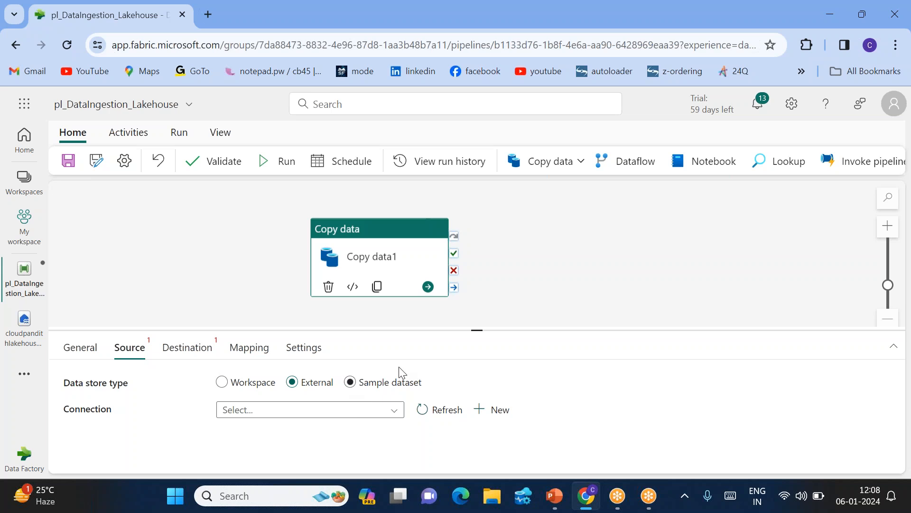
click(221, 383)
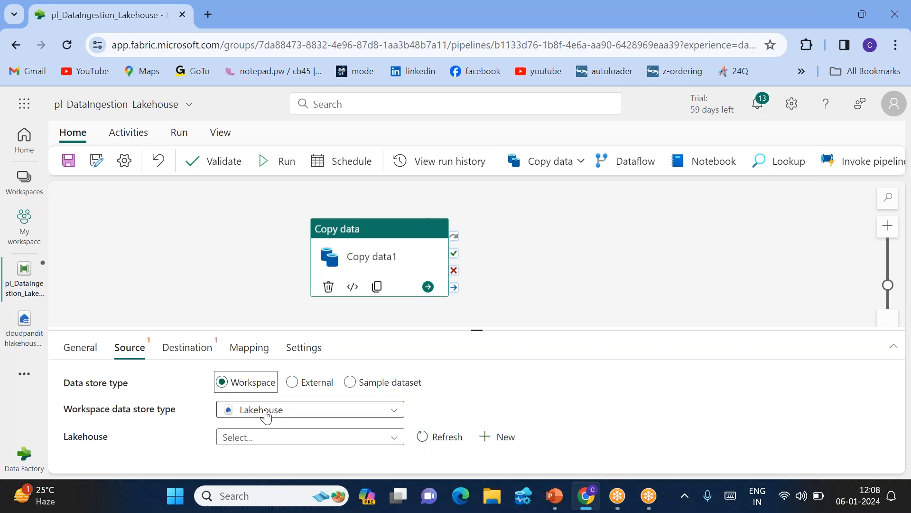
click(267, 441)
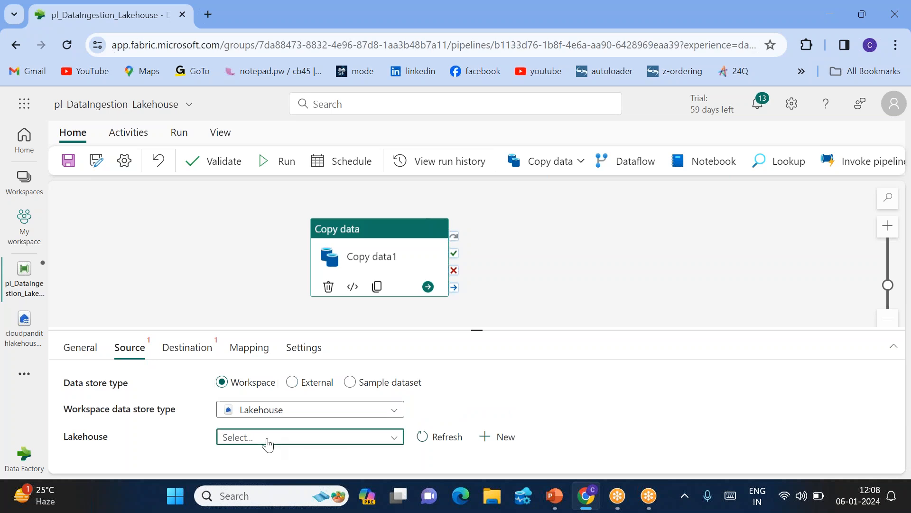
scroll(269, 443, down, 2)
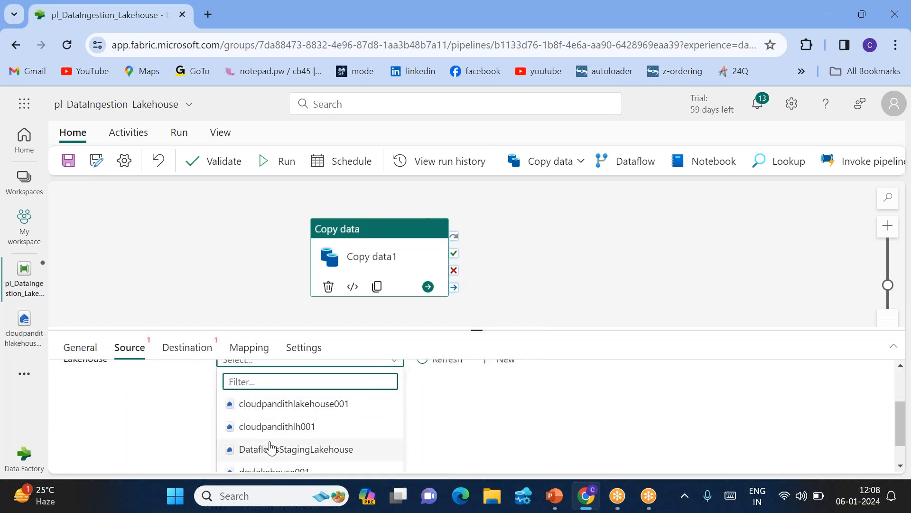
click(257, 416)
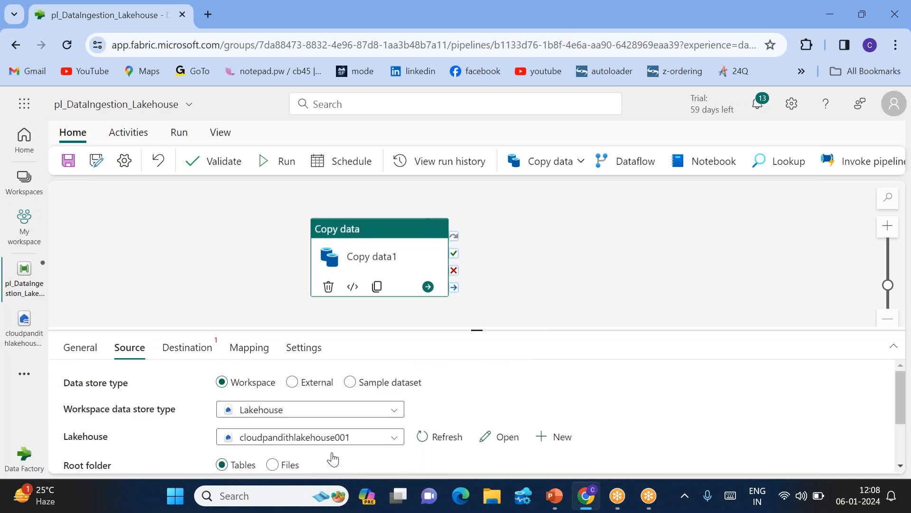
Set the source root folder to Files and choose credit.csv from the input folder as the file path.
scroll(332, 458, down, 2)
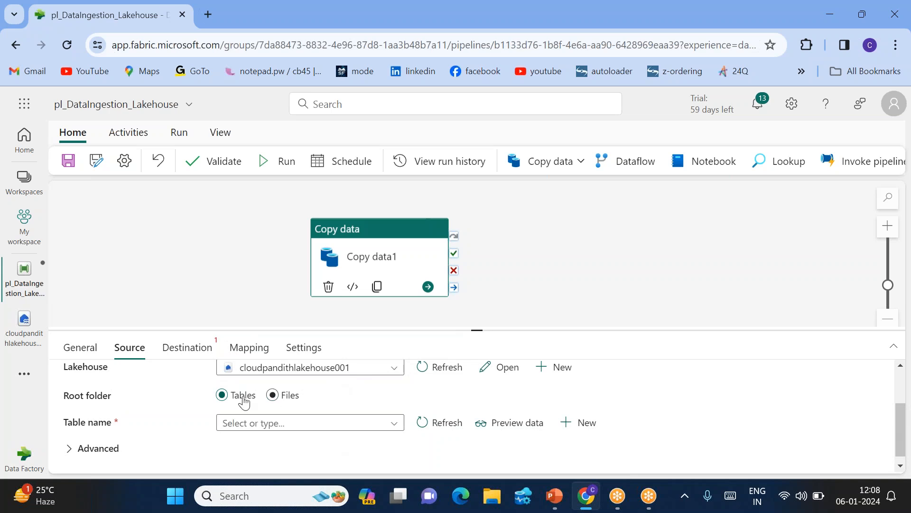
click(273, 399)
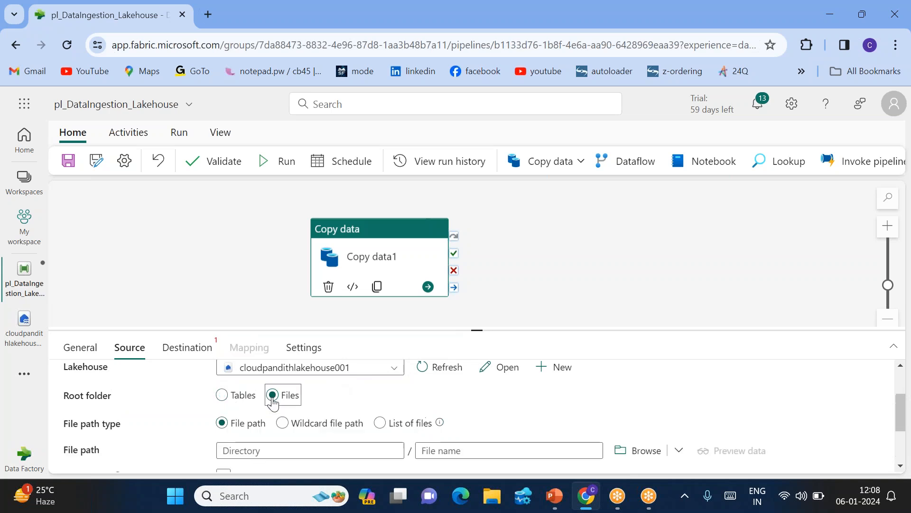
scroll(339, 401, down, 1)
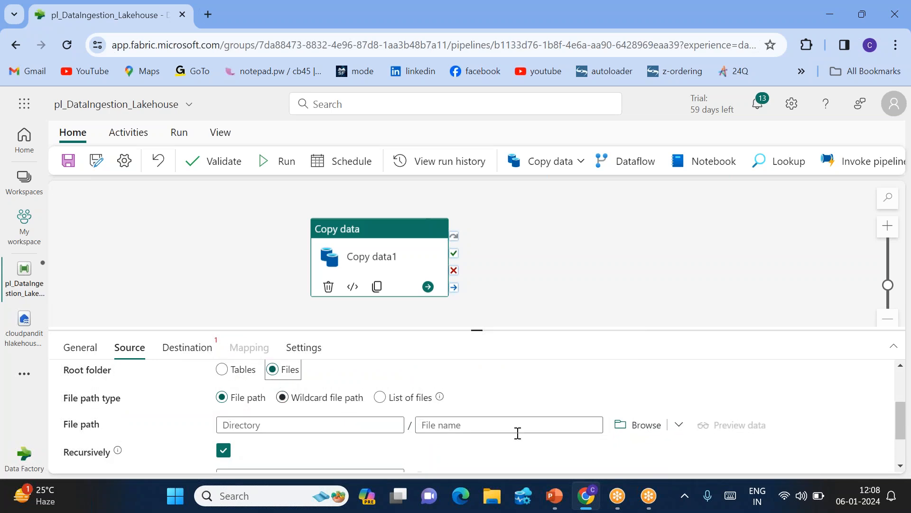
click(638, 425)
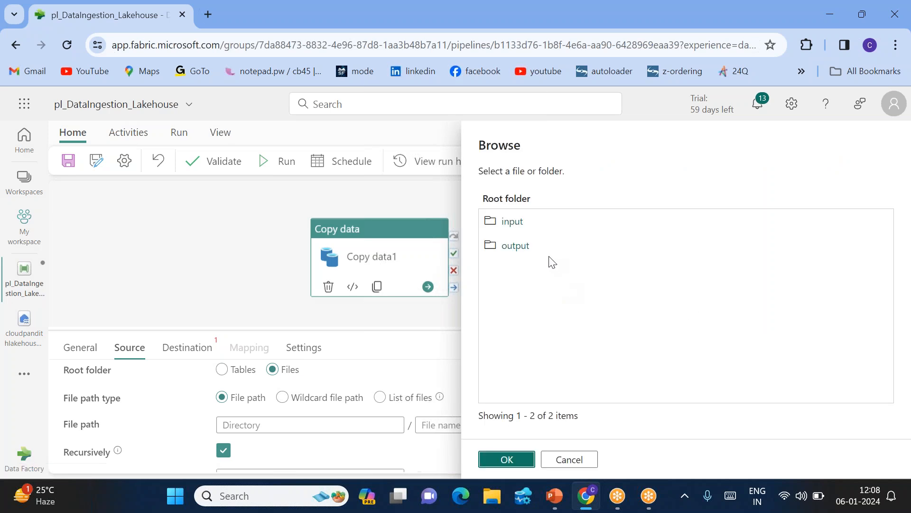
click(513, 223)
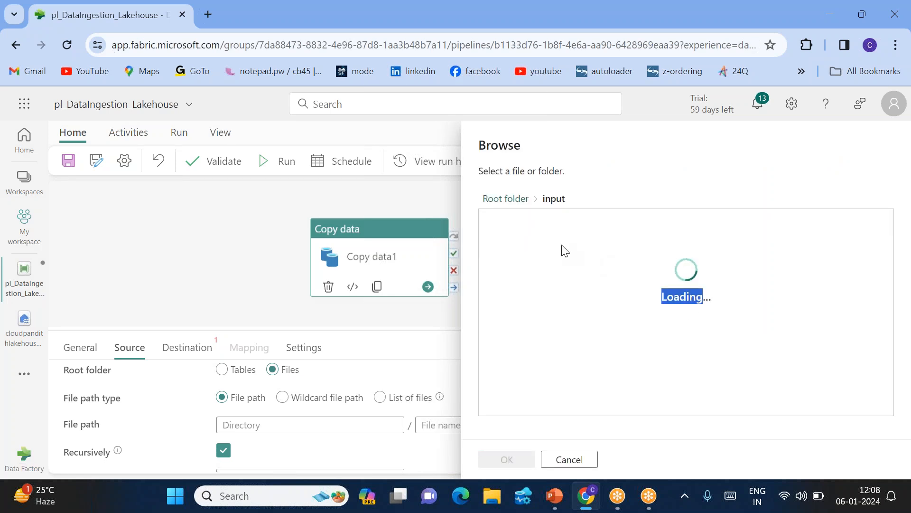
double_click(513, 232)
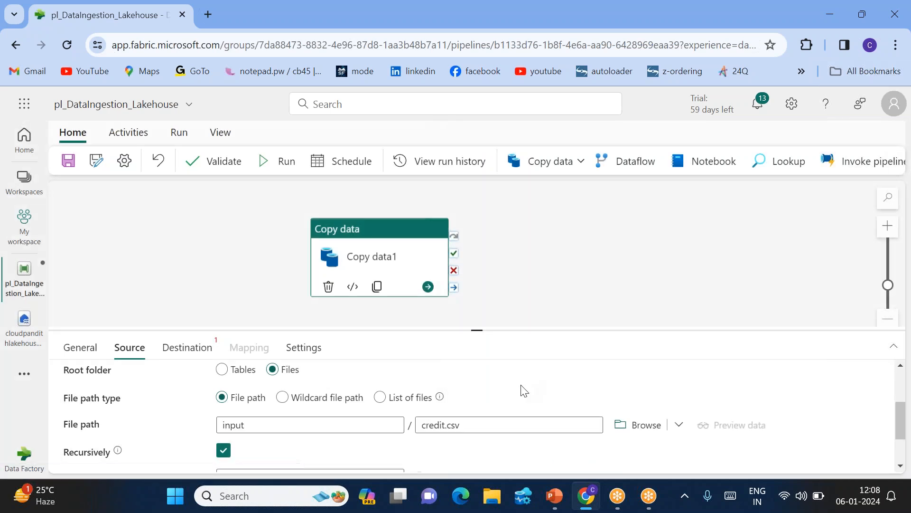
Set the source file format to DelimitedText and review the source settings.
scroll(418, 453, down, 1)
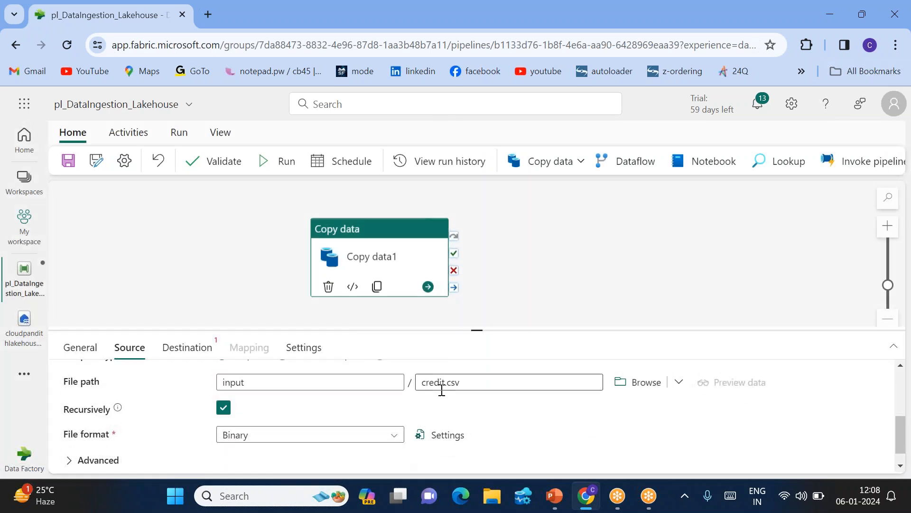
click(388, 435)
scroll(389, 439, down, 2)
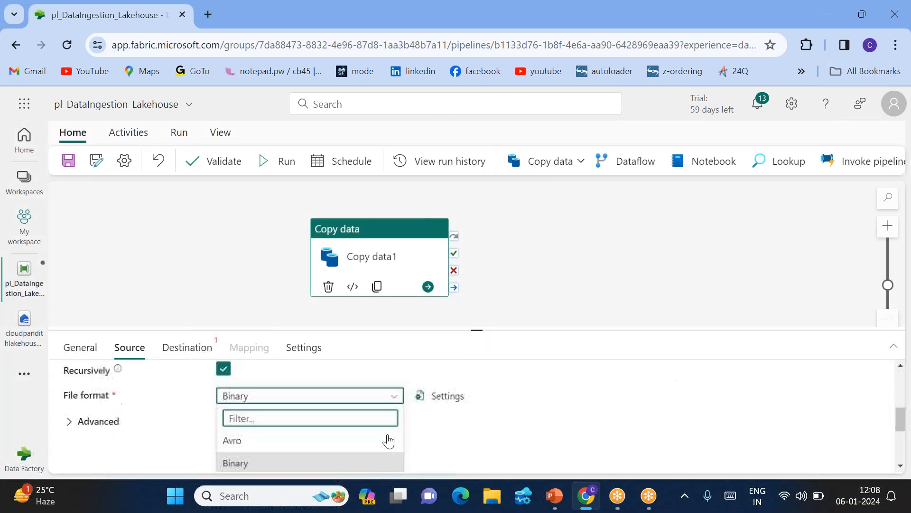
click(294, 439)
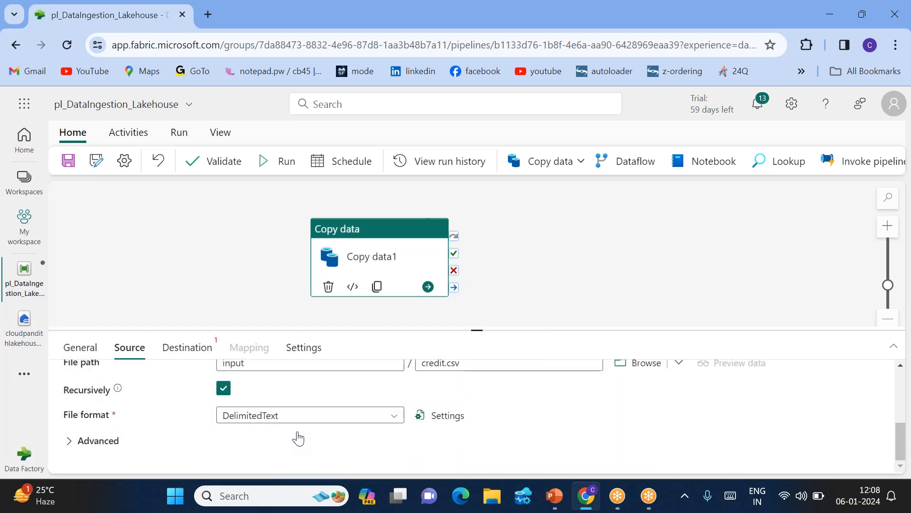
scroll(388, 460, up, 2)
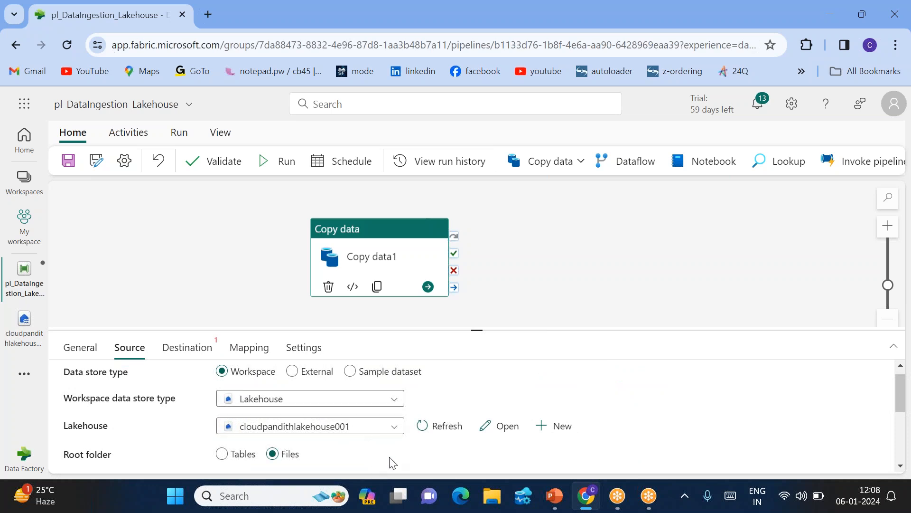
scroll(391, 463, up, 1)
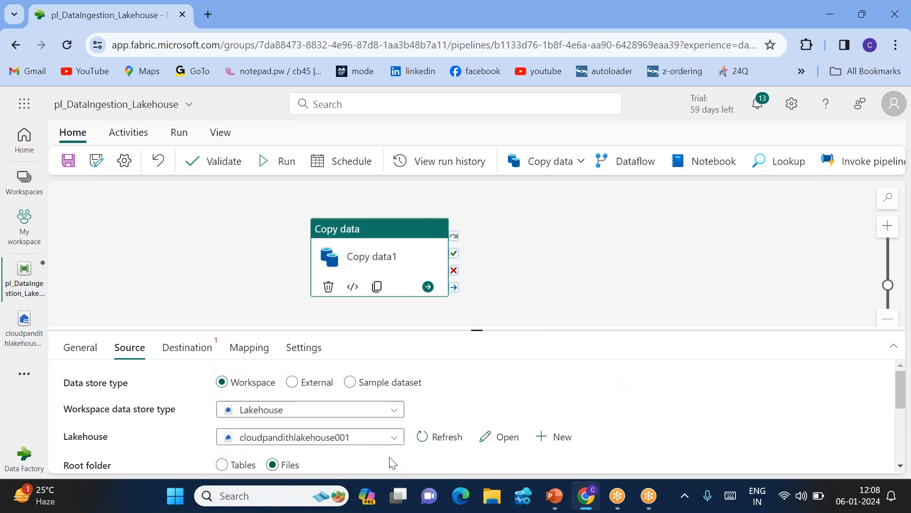
Set the copy activity's destination to the workspace lakehouse cloudpandithlakehouse001.
click(189, 350)
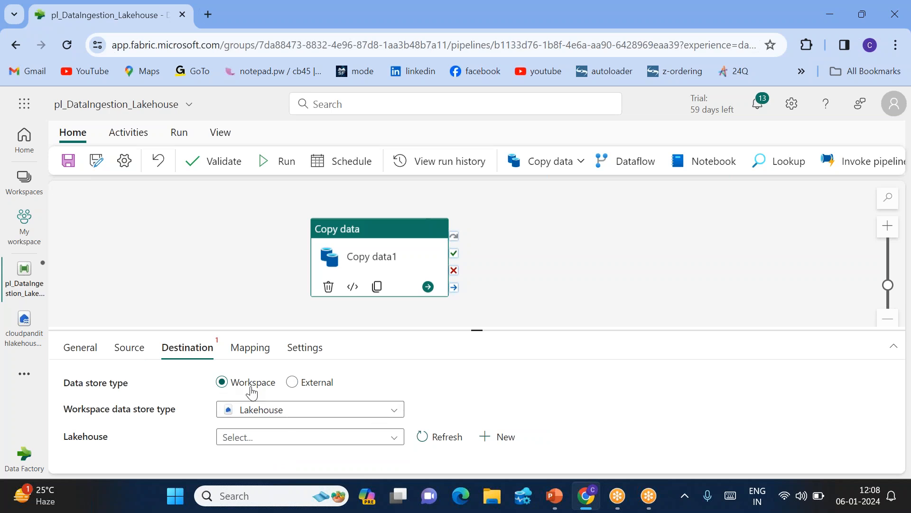
click(350, 437)
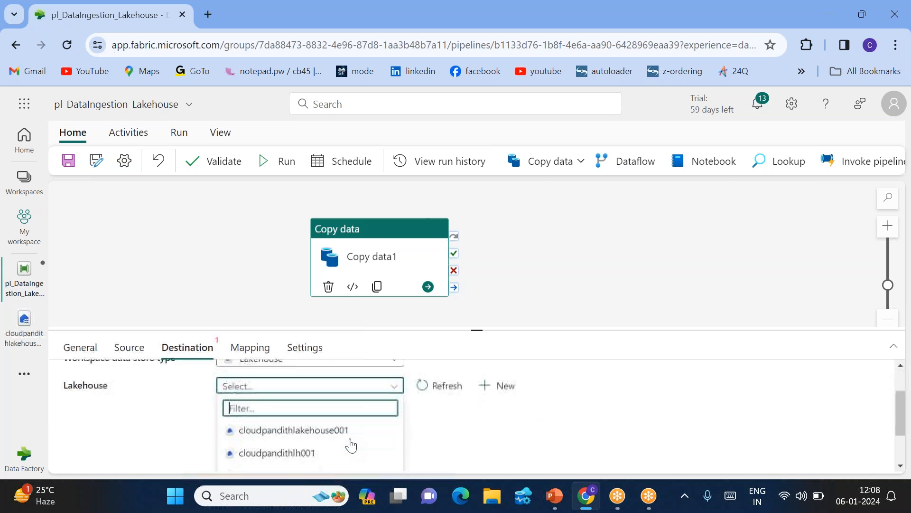
click(304, 414)
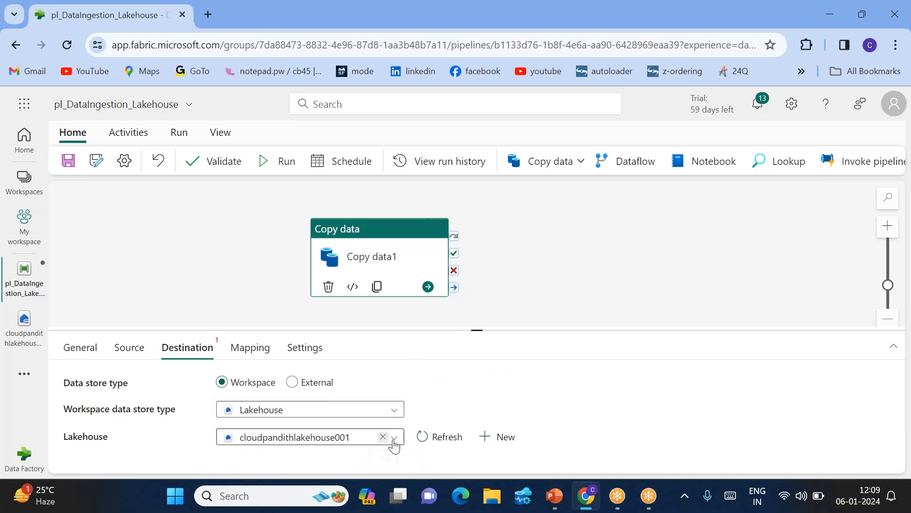
scroll(437, 407, down, 2)
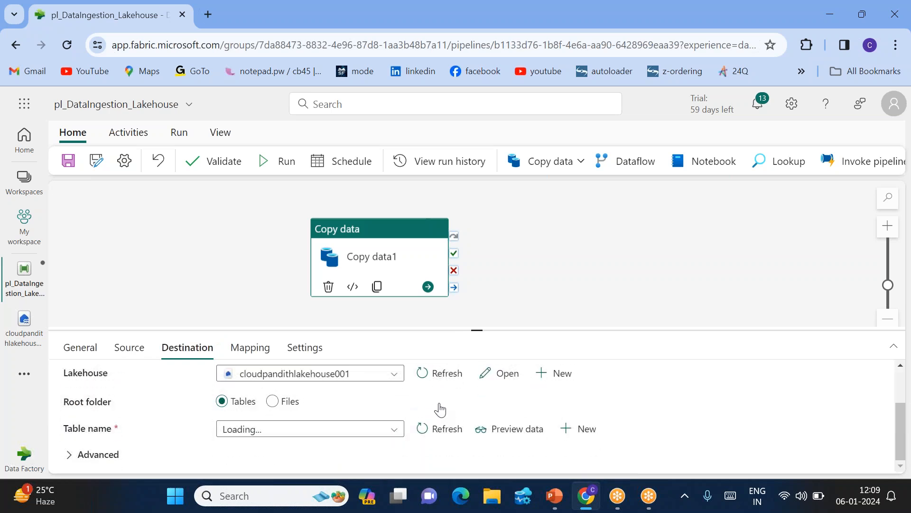
Set the destination root folder to Files and choose the output folder as the path, leaving the file name empty.
click(273, 402)
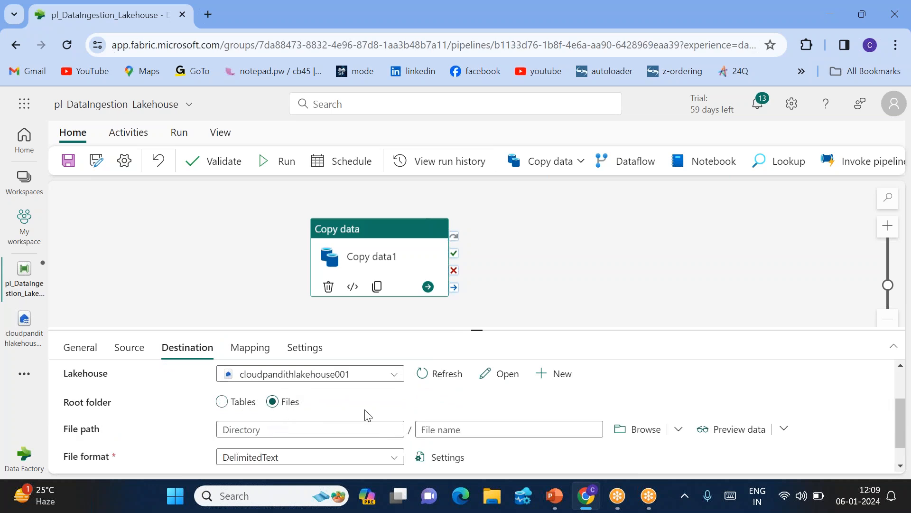
click(643, 430)
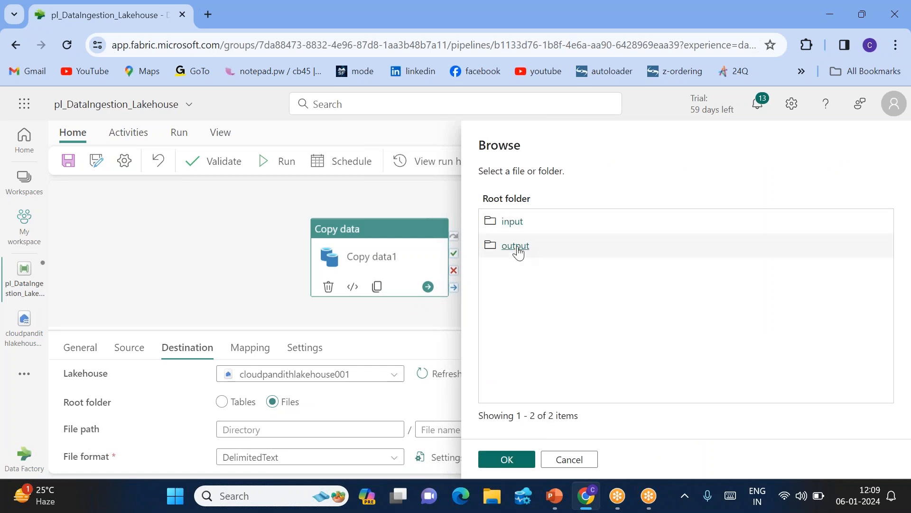
click(518, 247)
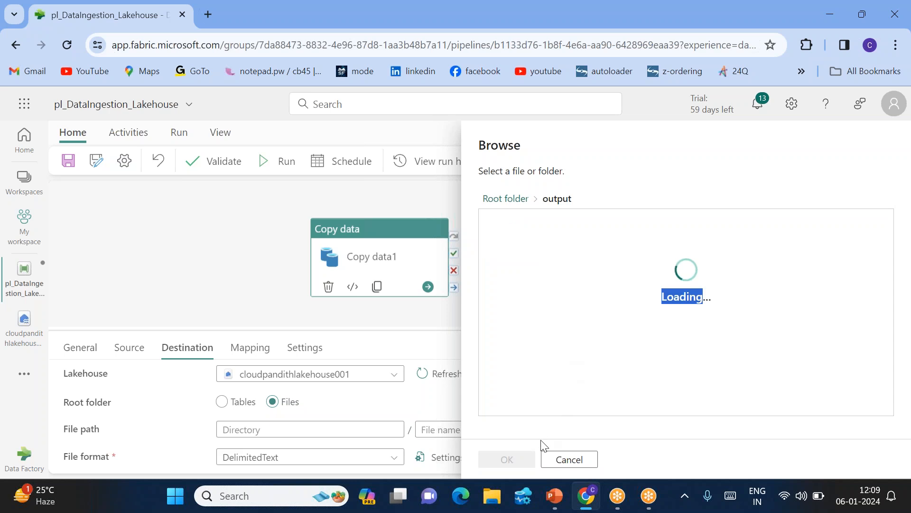
click(512, 459)
click(435, 429)
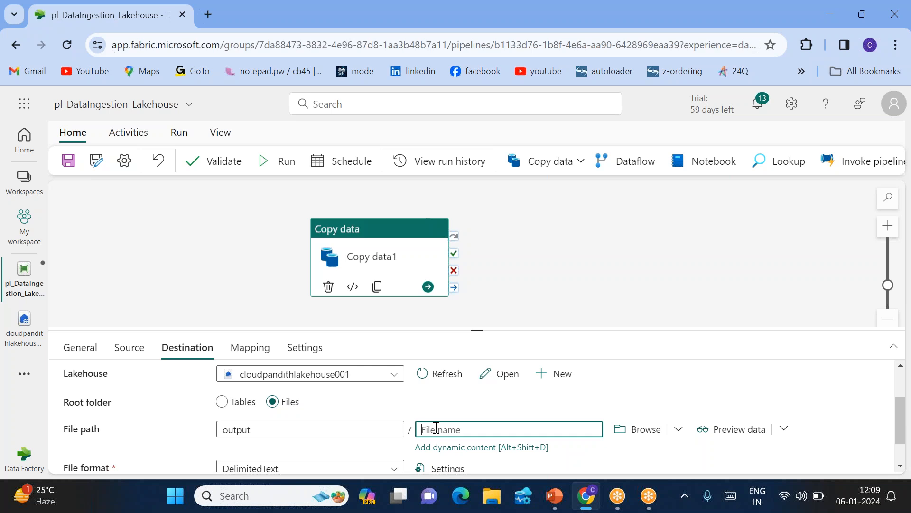
Reposition the Copy data activity on the canvas and validate the pipeline.
drag(397, 271, 422, 254)
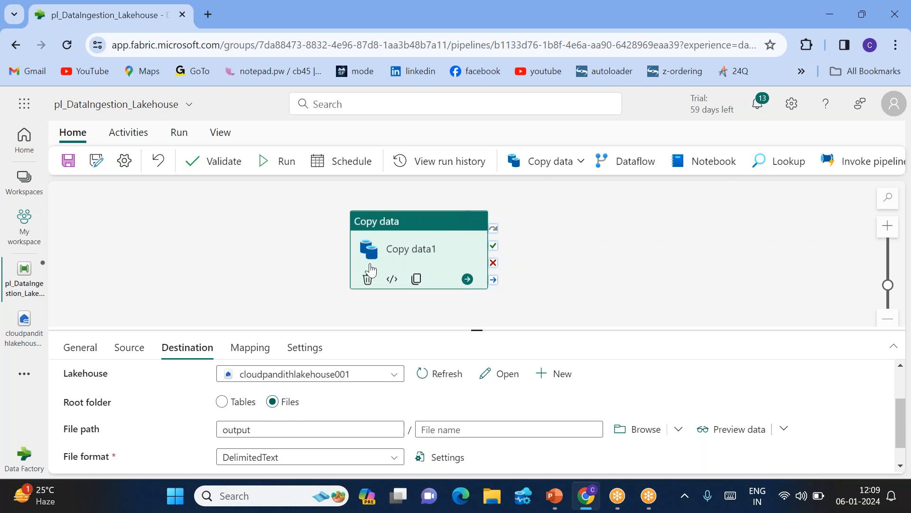
click(223, 167)
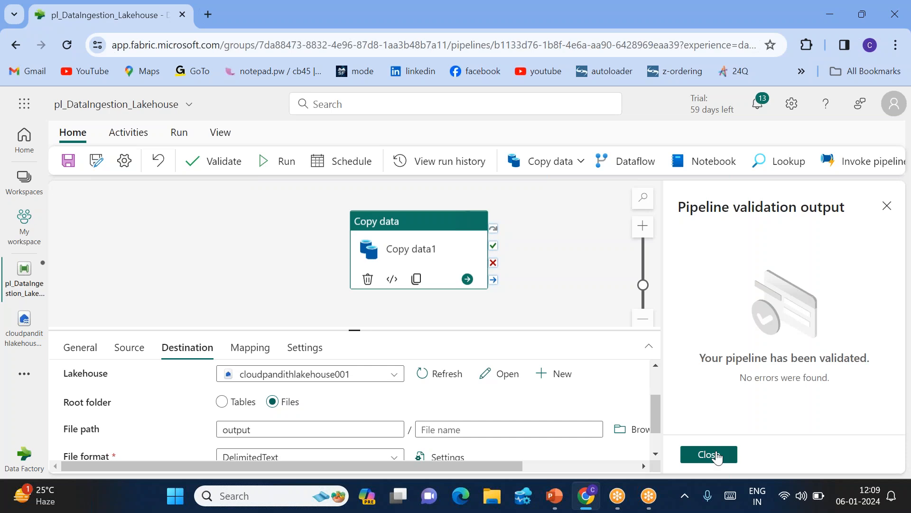
click(718, 457)
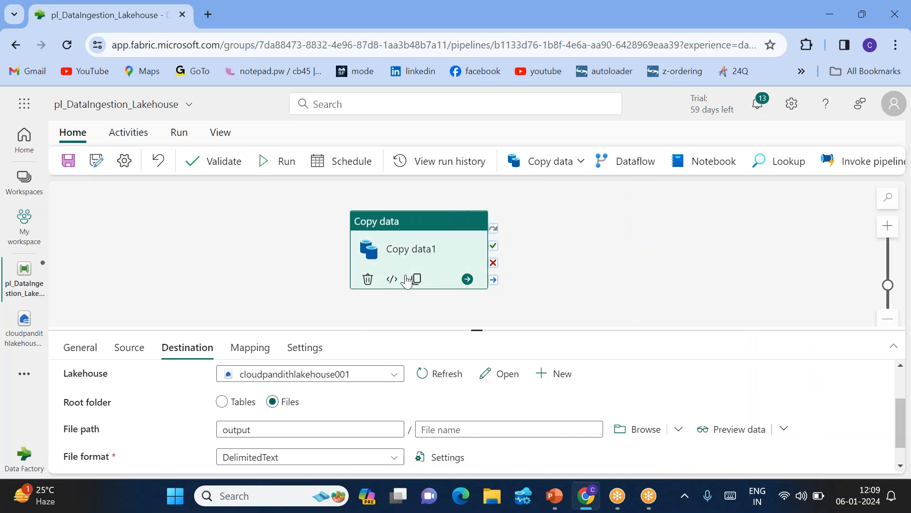
Save the pipeline and run it.
click(68, 162)
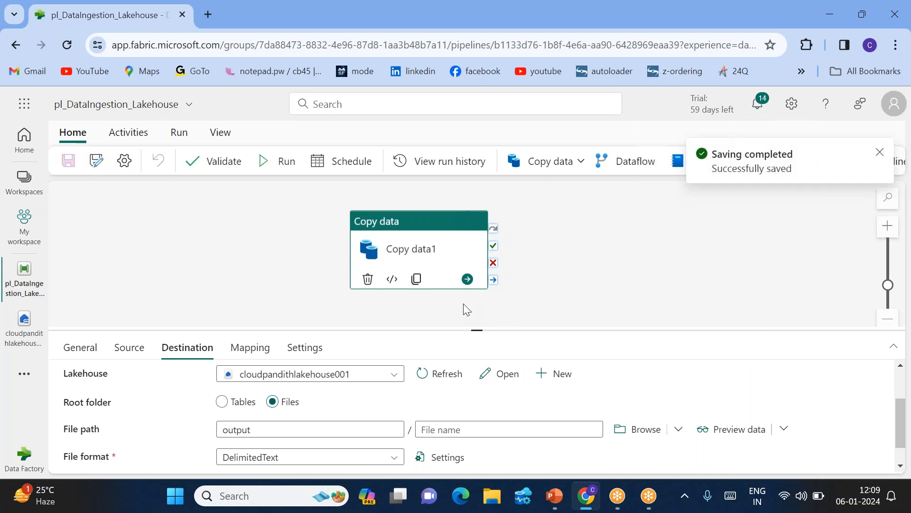
click(879, 153)
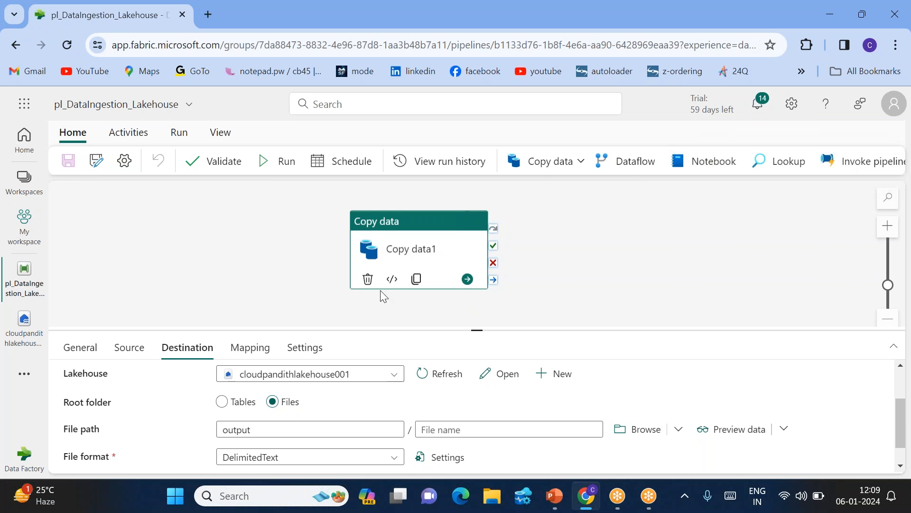
click(283, 169)
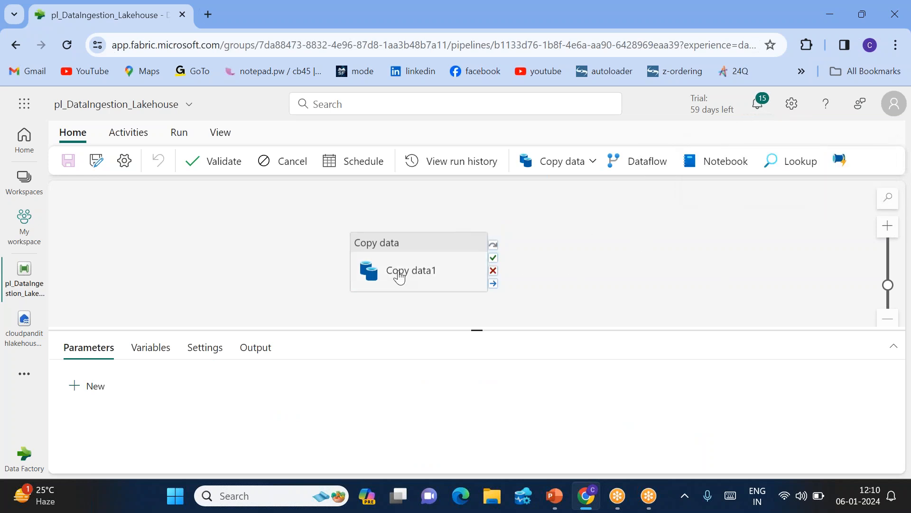
click(180, 134)
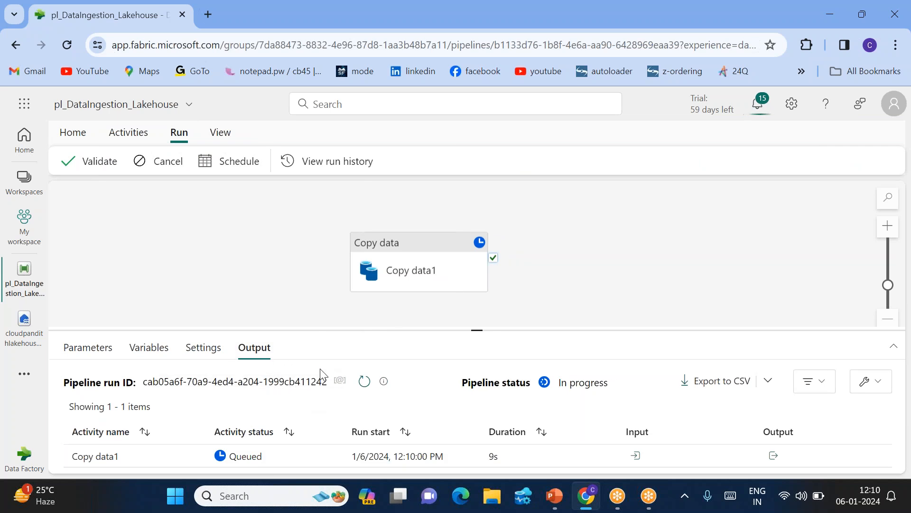
Open the pl_DataIngestion_Lakehouse run from the Monitoring hub.
click(24, 379)
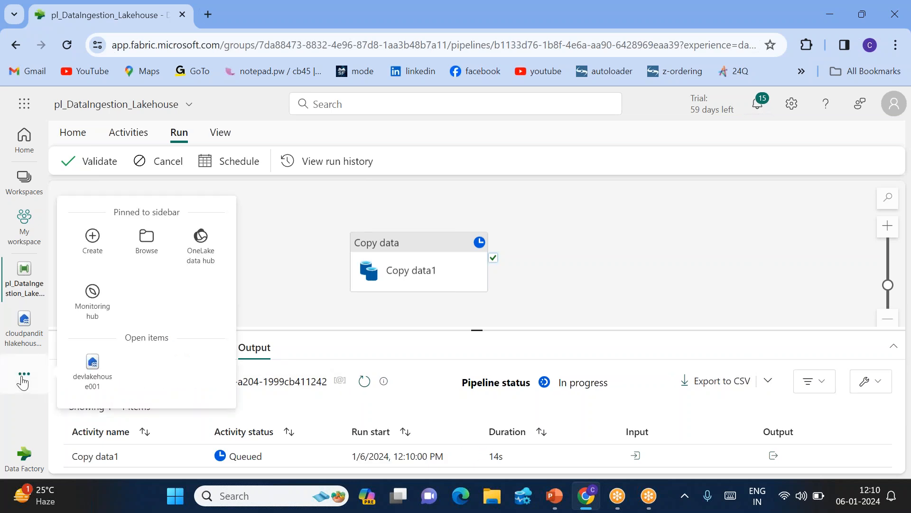
click(88, 305)
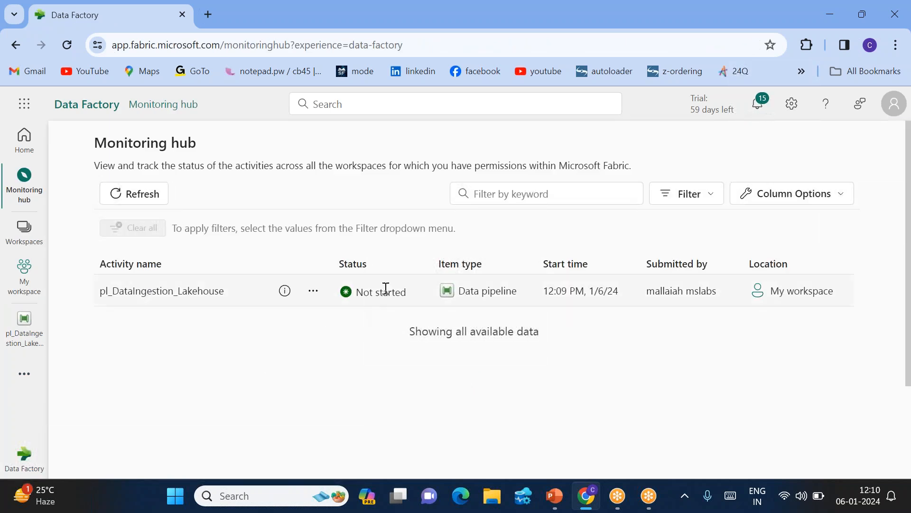
click(195, 298)
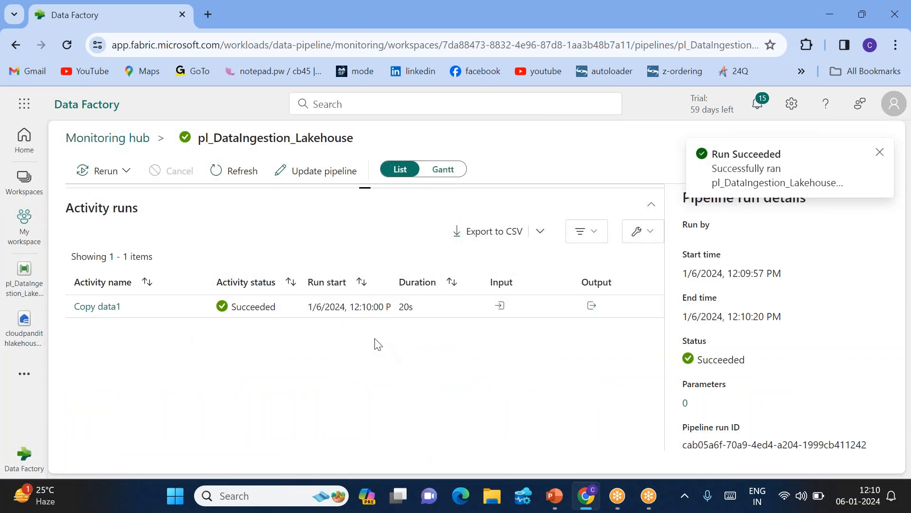
Examine the Copy data1 run details: files read and written, start time, total duration, and source and destination types.
click(93, 308)
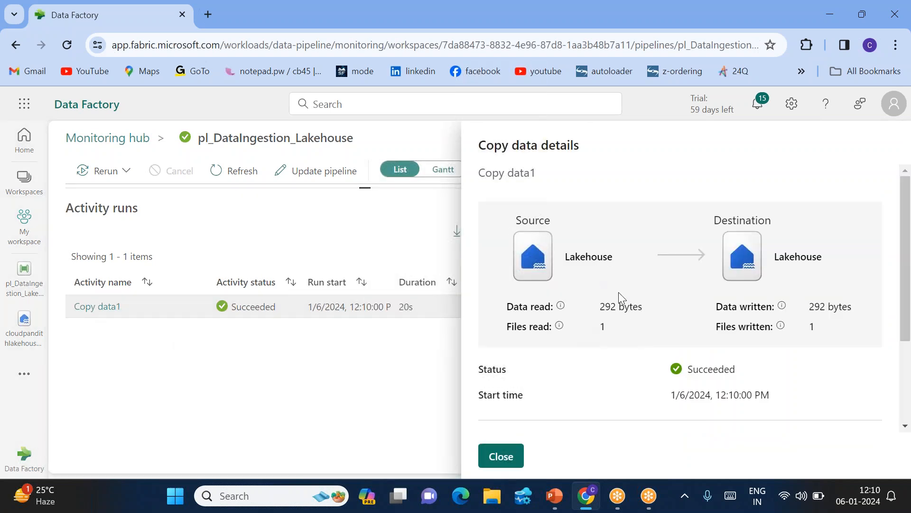
double_click(604, 326)
double_click(812, 327)
click(680, 403)
drag(671, 395, 776, 395)
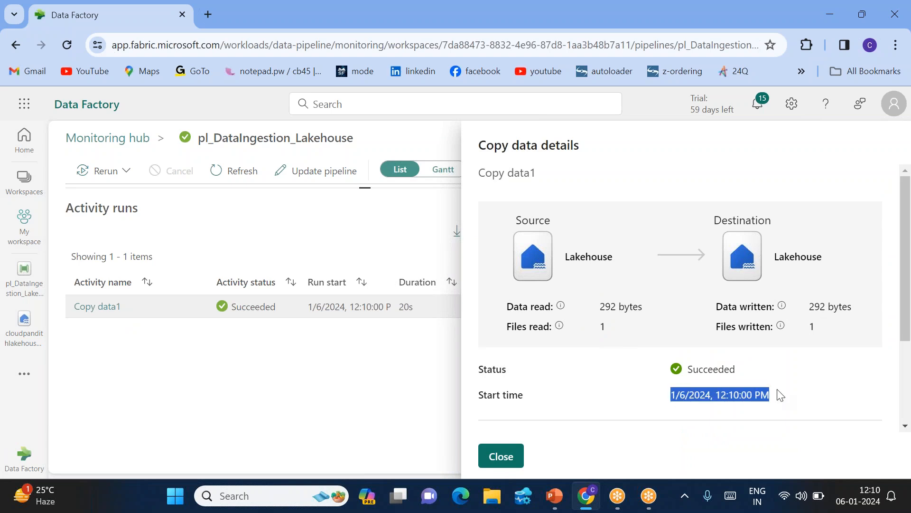
scroll(769, 380, down, 1)
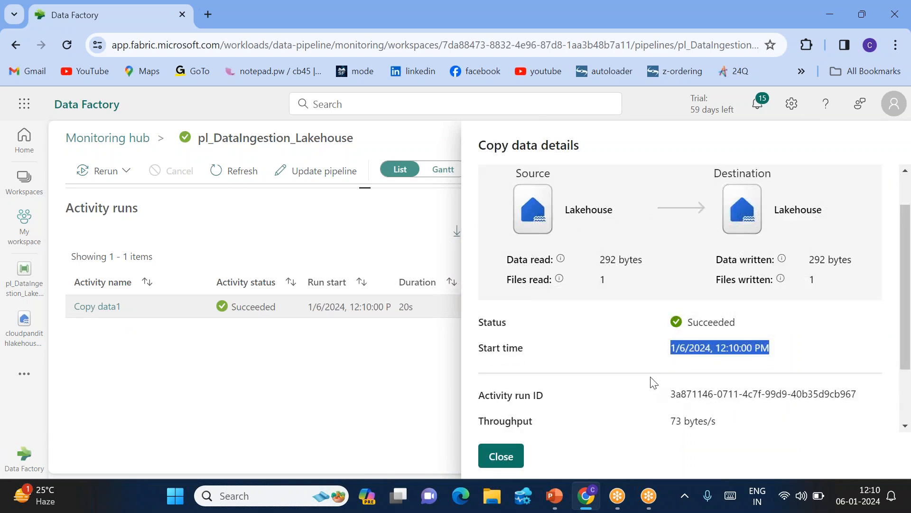
scroll(654, 382, down, 1)
drag(670, 382, 731, 383)
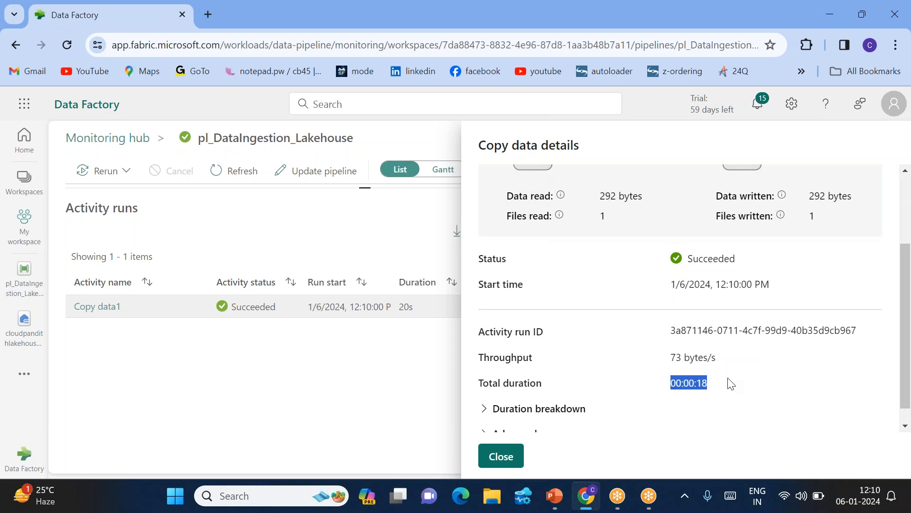
scroll(645, 321, up, 2)
drag(561, 256, 614, 257)
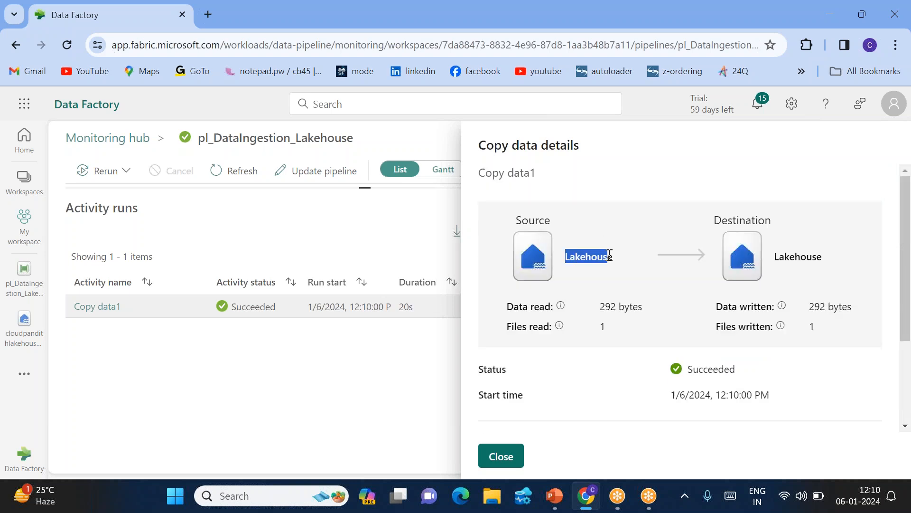
drag(771, 256, 827, 255)
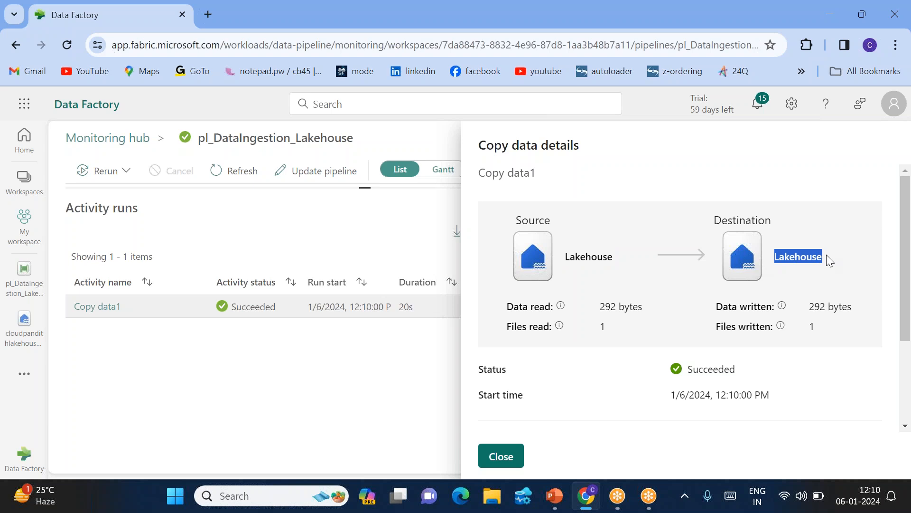
Close the Copy data1 details, return to the Monitoring hub and refresh its activity list.
click(507, 456)
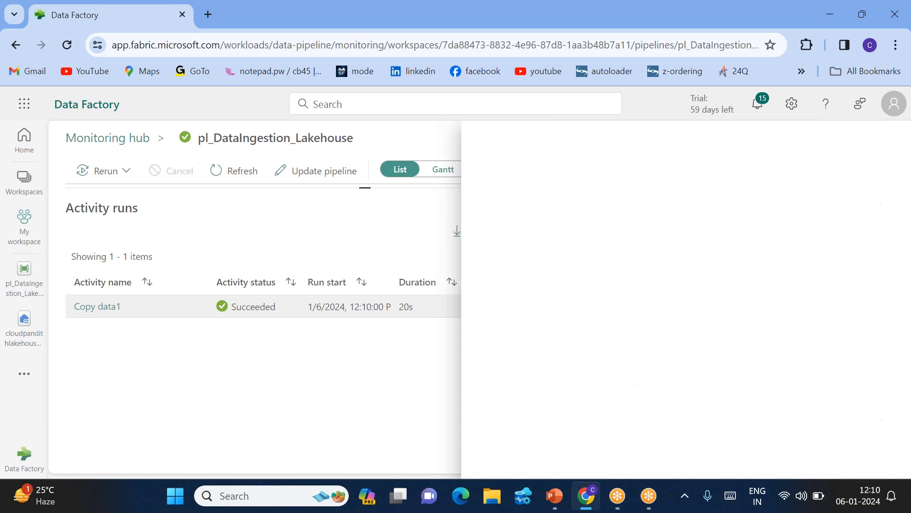
drag(366, 189, 372, 309)
click(146, 142)
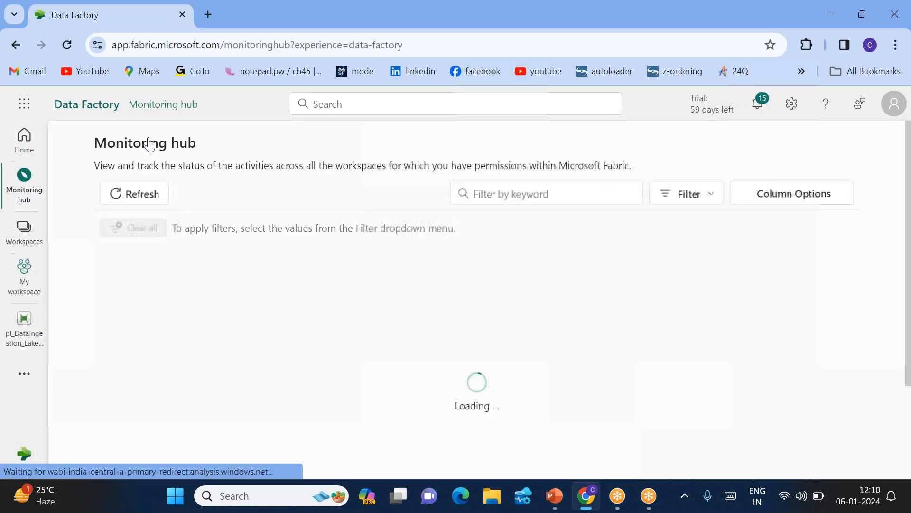
click(148, 204)
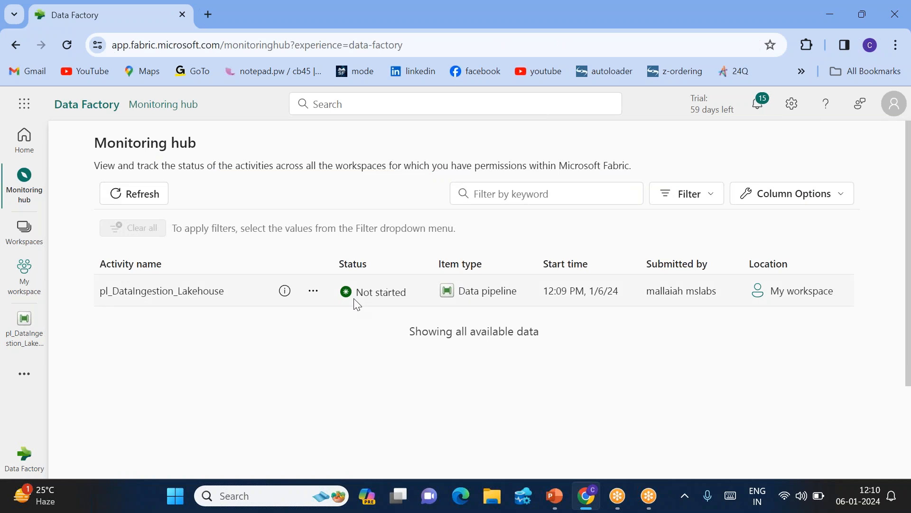
Check the status of the pl_DataIngestion_Lakehouse run, refreshing the activity list again to get its latest state.
drag(357, 292, 423, 295)
click(329, 343)
drag(362, 294, 413, 297)
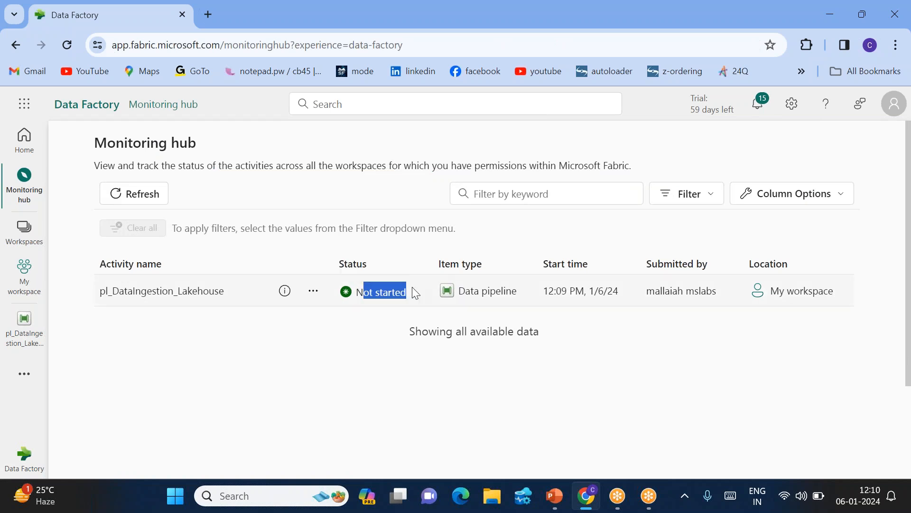
click(333, 346)
click(133, 196)
click(133, 196)
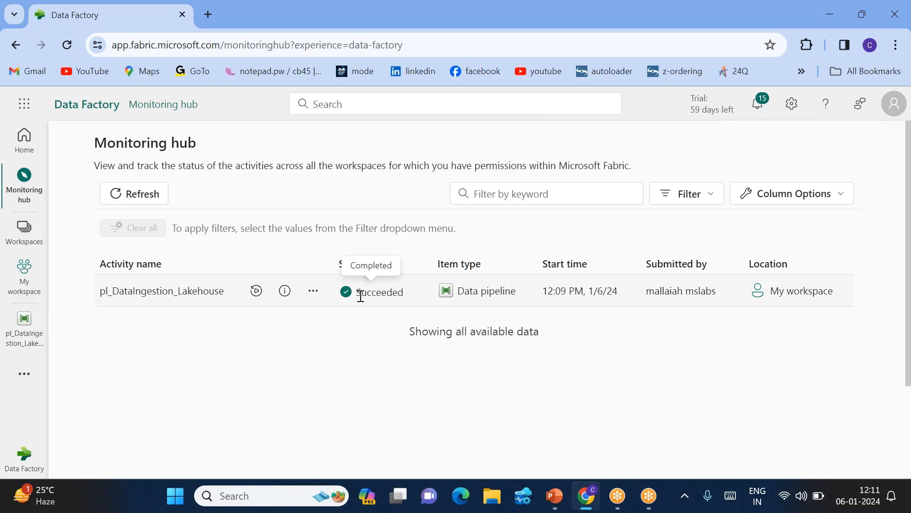
drag(362, 292, 423, 295)
click(318, 361)
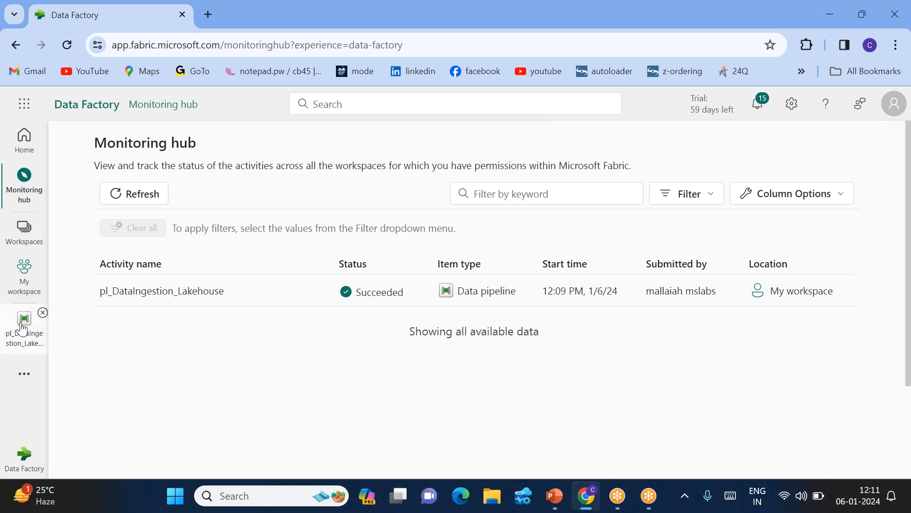
Open lakehouse cloudpandithlakehouse001 and refresh its output folder to check for the copied credit.csv.
click(24, 376)
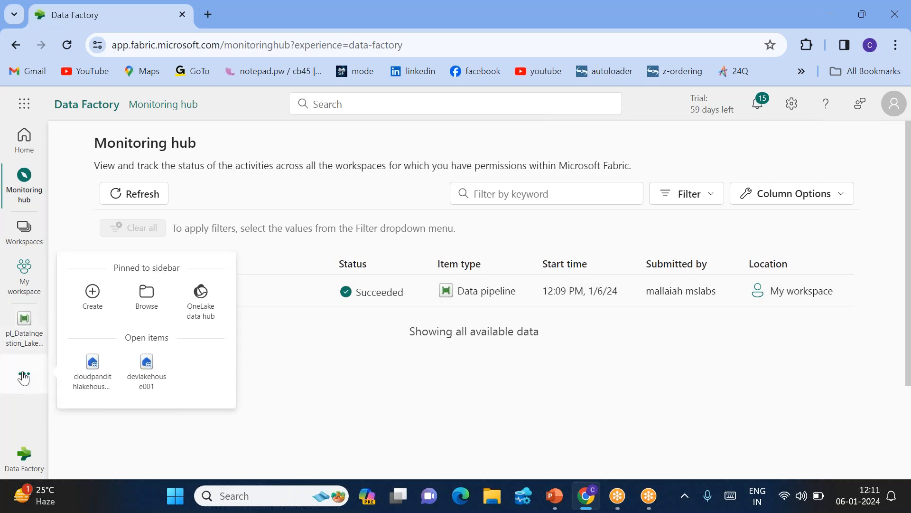
click(94, 366)
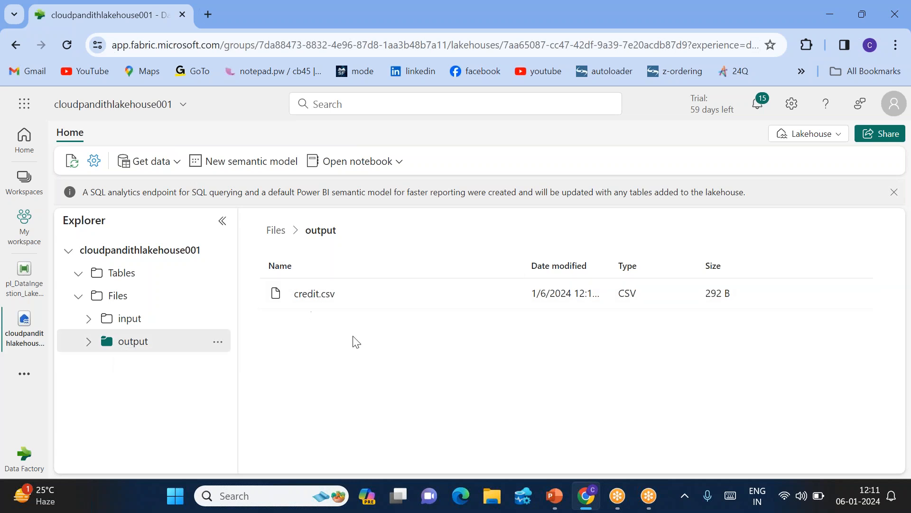
click(217, 344)
click(250, 459)
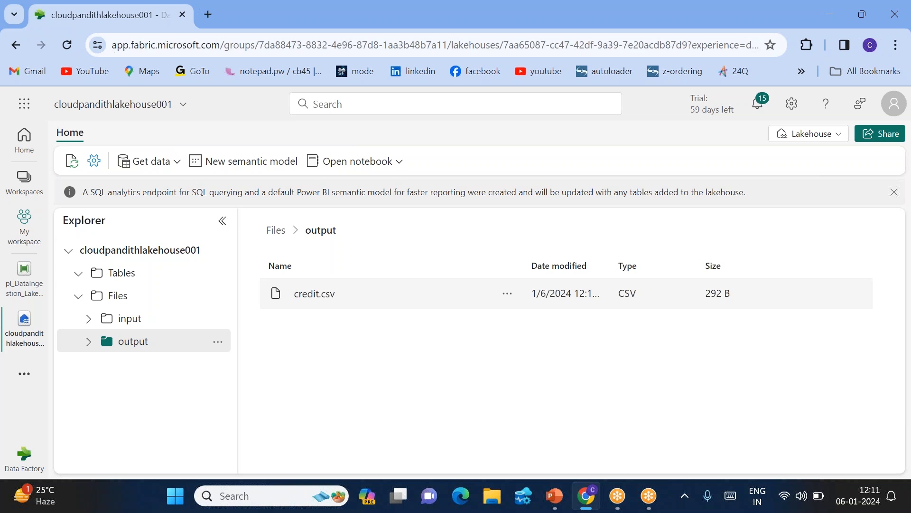
click(624, 17)
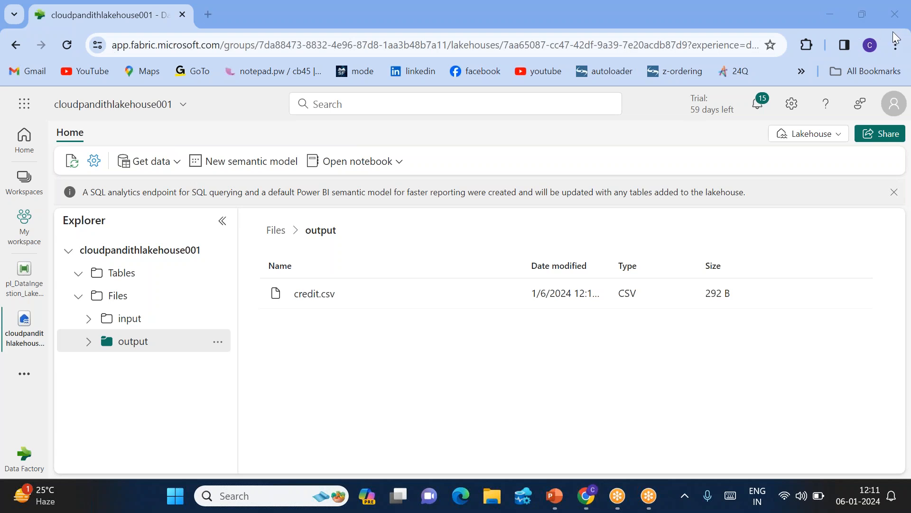